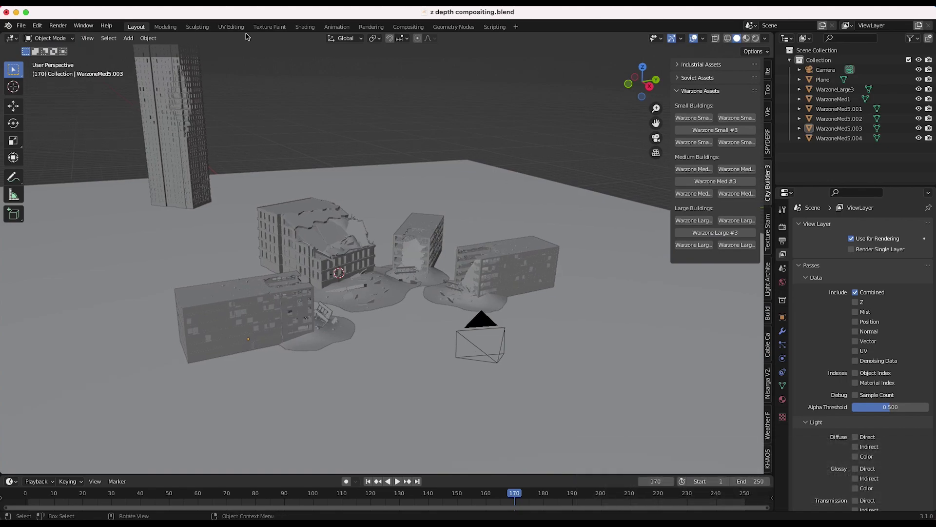
Switch the viewport to the scene camera's perspective and zoom in on the ruined buildings
left_click(88, 38)
left_click(319, 148)
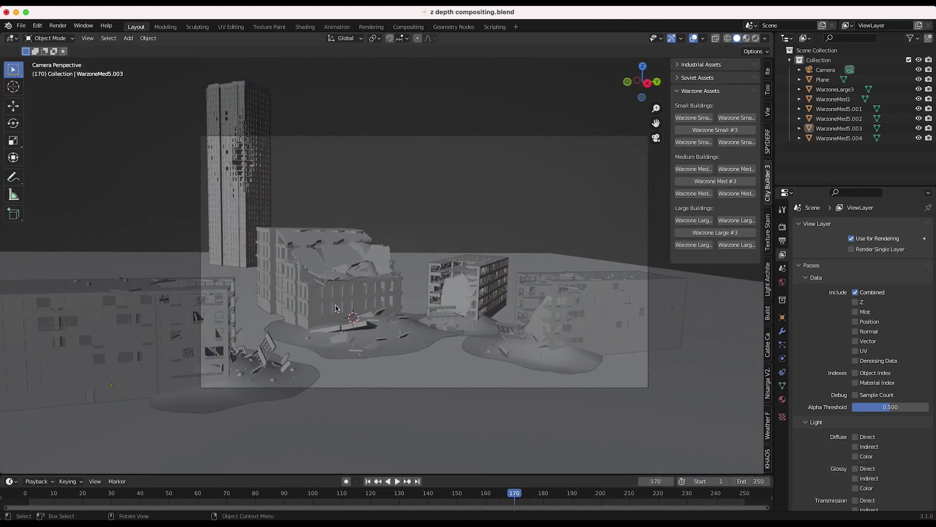
left_click(335, 308)
scroll(547, 263, "up", 2)
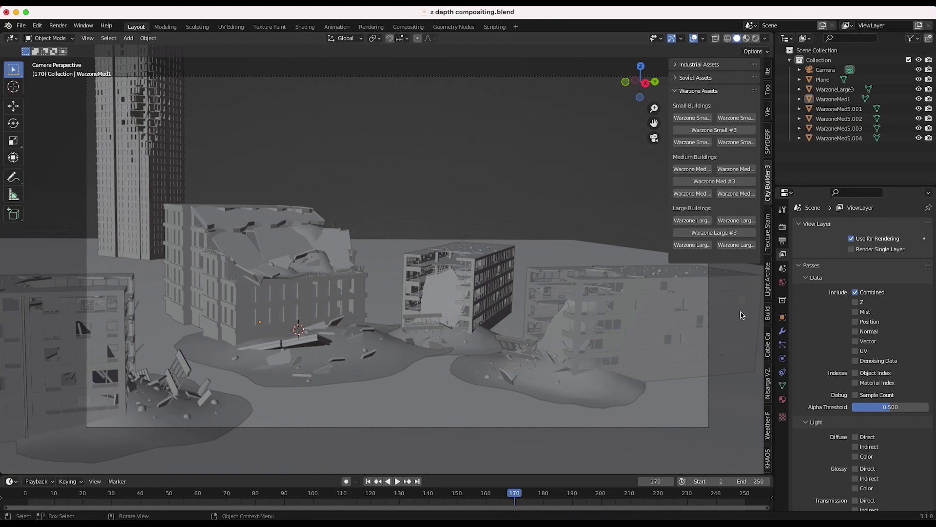
Check the world background and render settings, and enable the Z data pass for the view layer
left_click(782, 282)
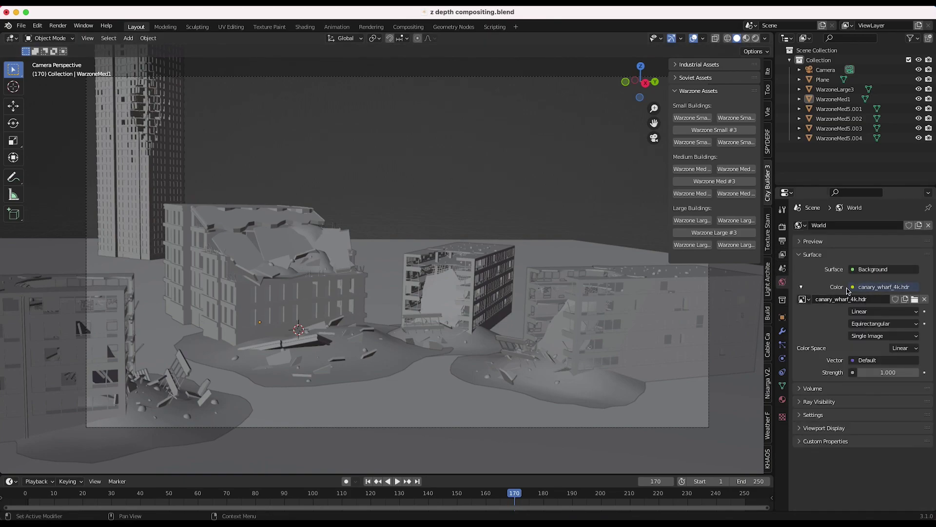
left_click(782, 227)
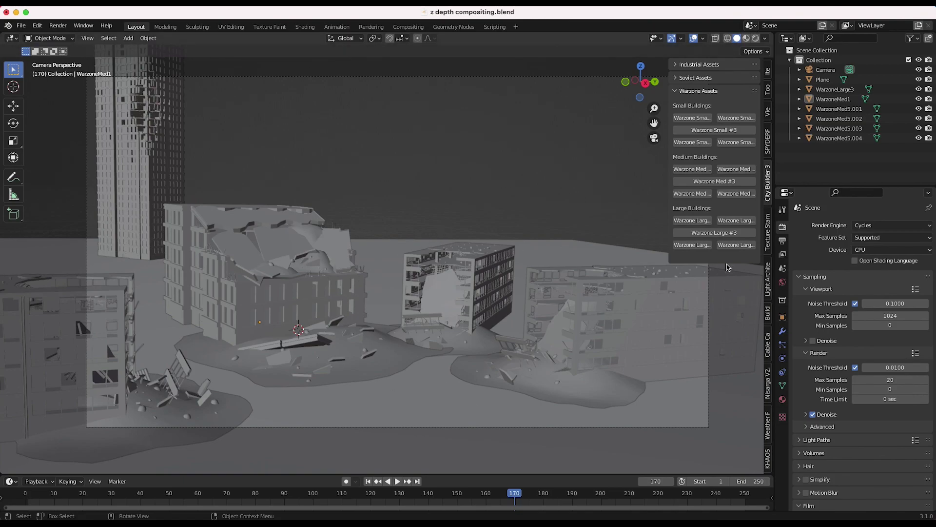
left_click(782, 255)
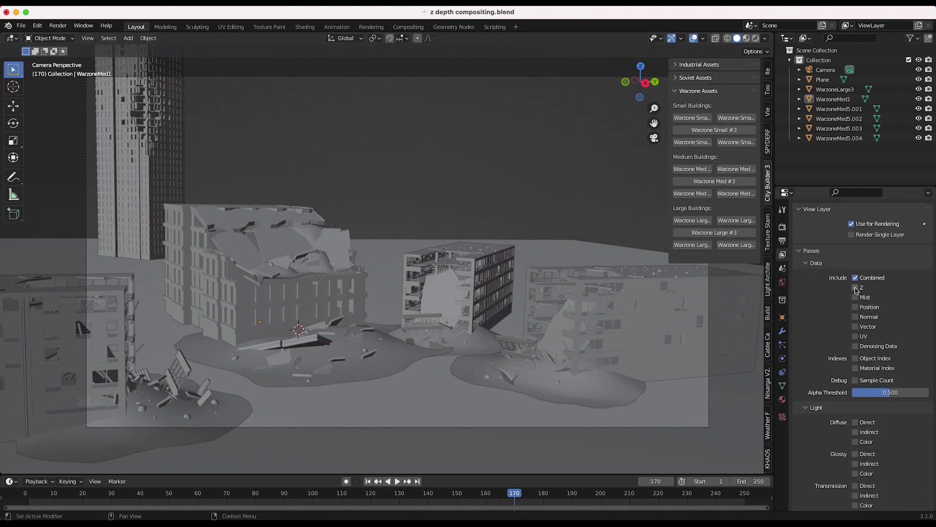
left_click(855, 288)
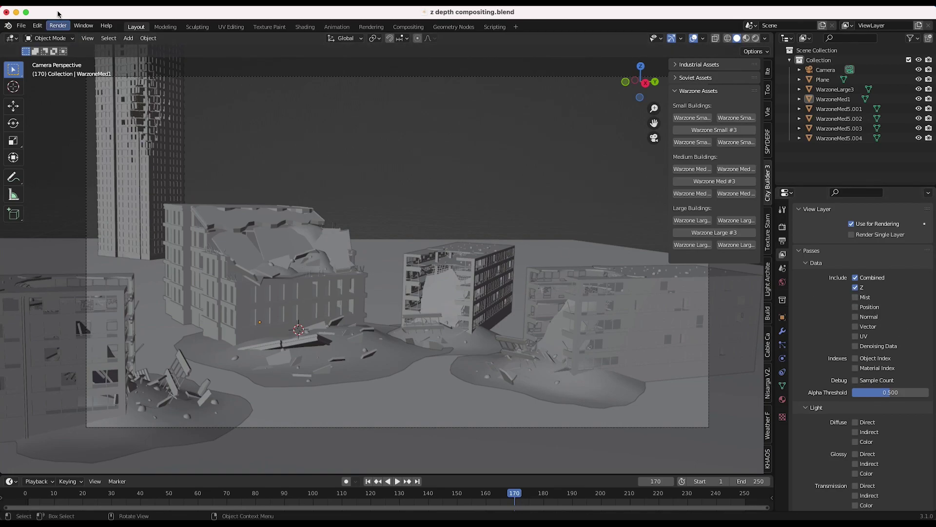
Render the current frame as a still image, close the render result, and show the output settings
left_click(58, 25)
left_click(77, 36)
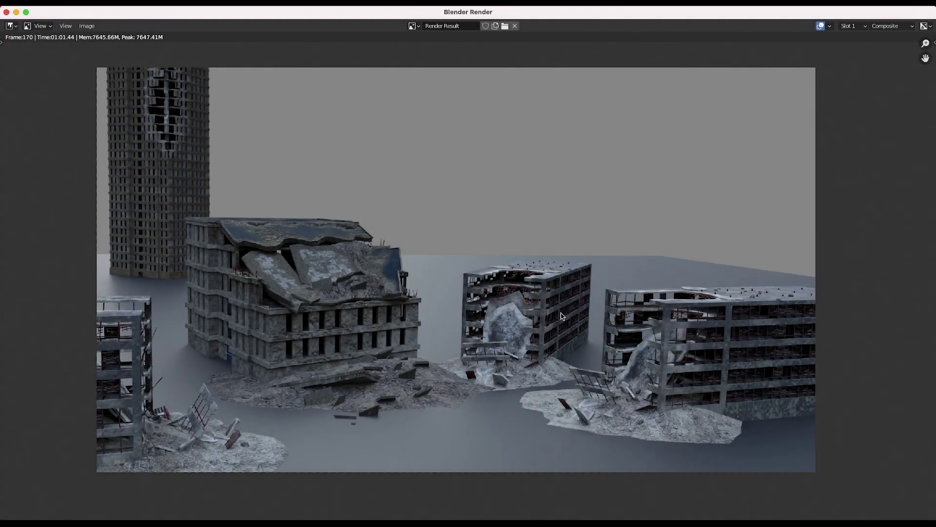
left_click(6, 13)
left_click(783, 229)
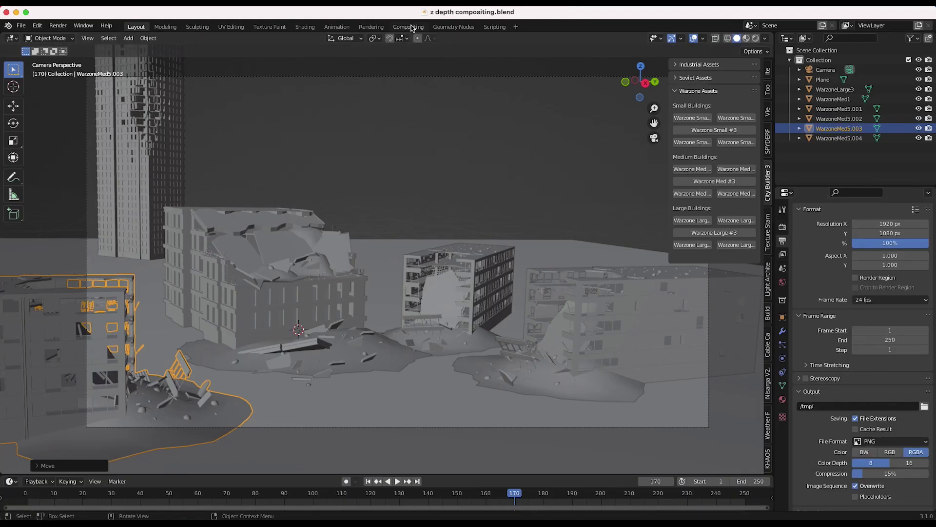
Switch to the Compositing workspace and hide the node editor's sidebar
left_click(410, 27)
scroll(303, 151, "down", 2)
scroll(303, 151, "right", 4)
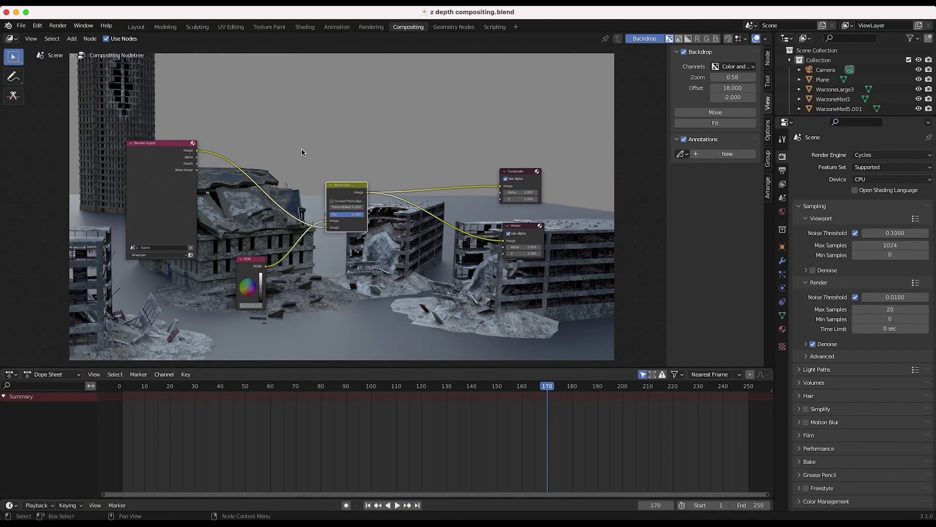
key("n")
Examine how the Alpha Over node combines the Render Layers image with the RGB background in the compositing tree
scroll(455, 208, "right", 2)
scroll(373, 245, "left", 3)
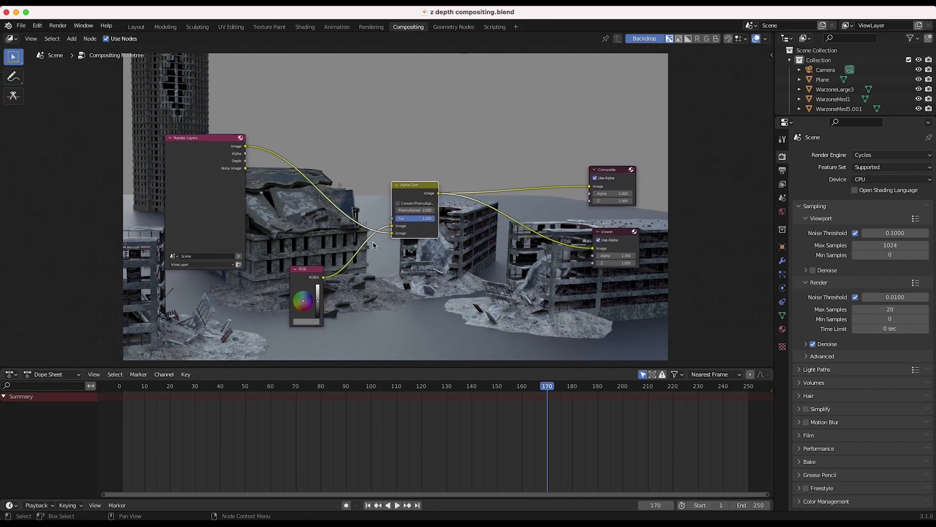
scroll(373, 245, "right", 3)
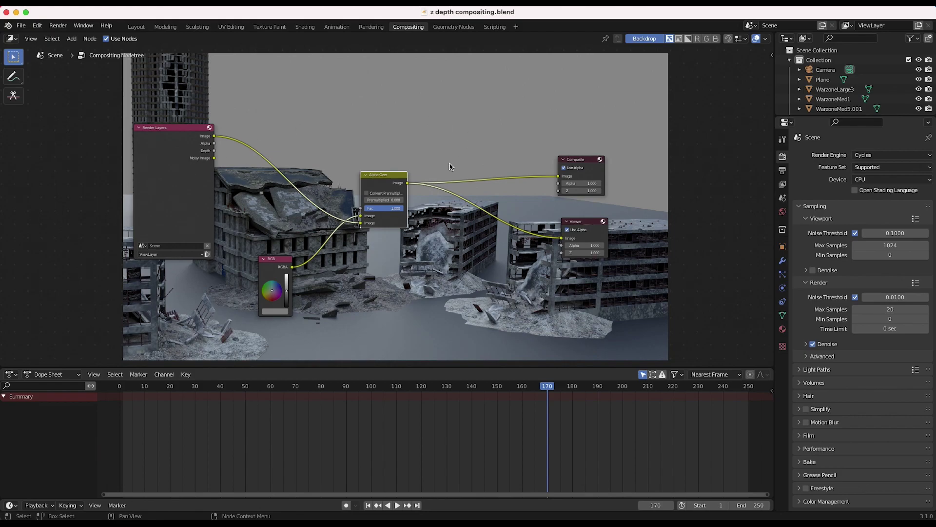
left_click(286, 270)
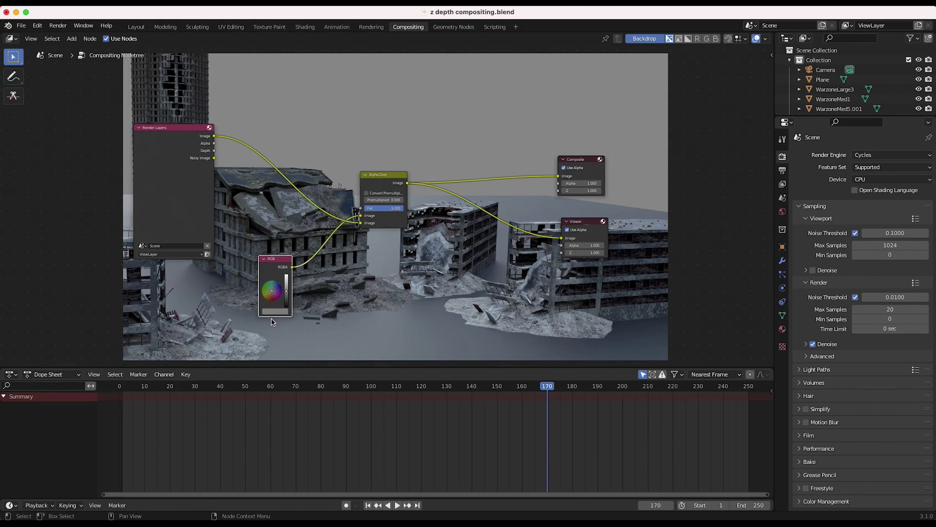
scroll(369, 148, "up", 5)
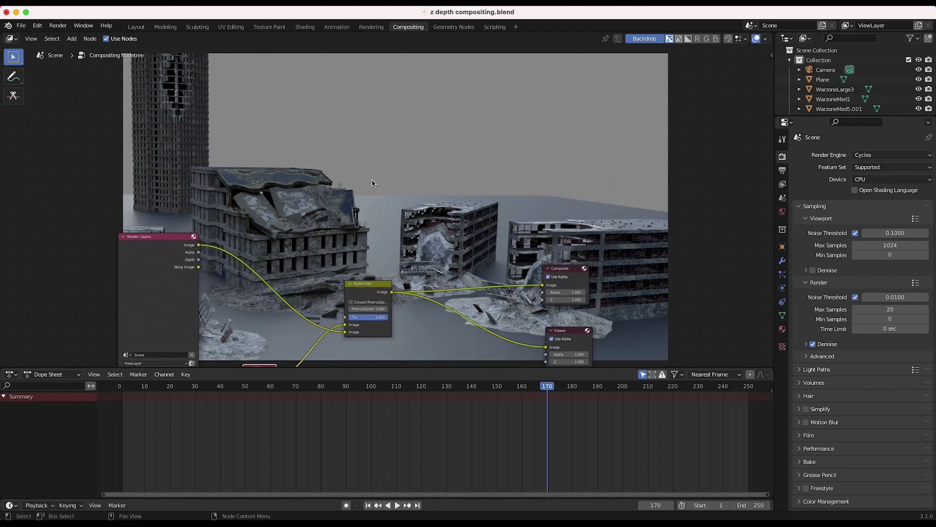
scroll(373, 183, "down", 5)
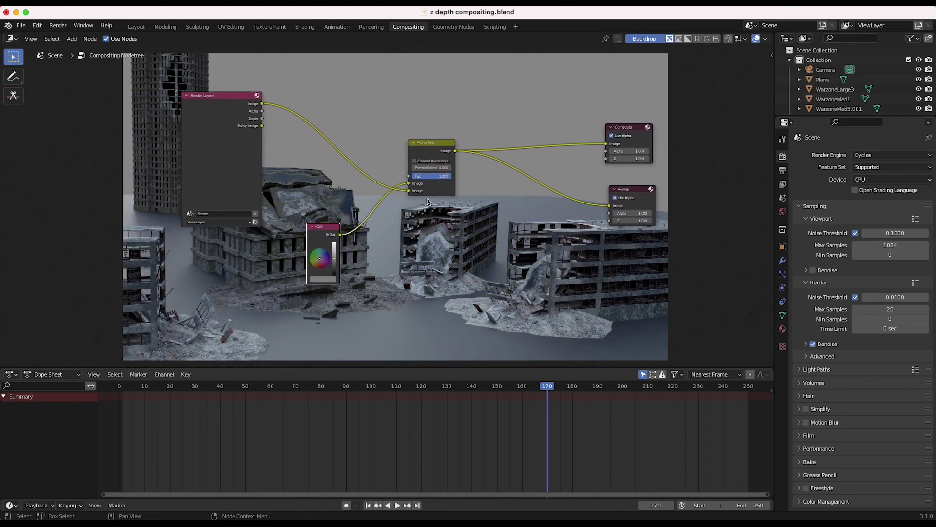
scroll(427, 201, "up", 3)
scroll(457, 198, "up", 2)
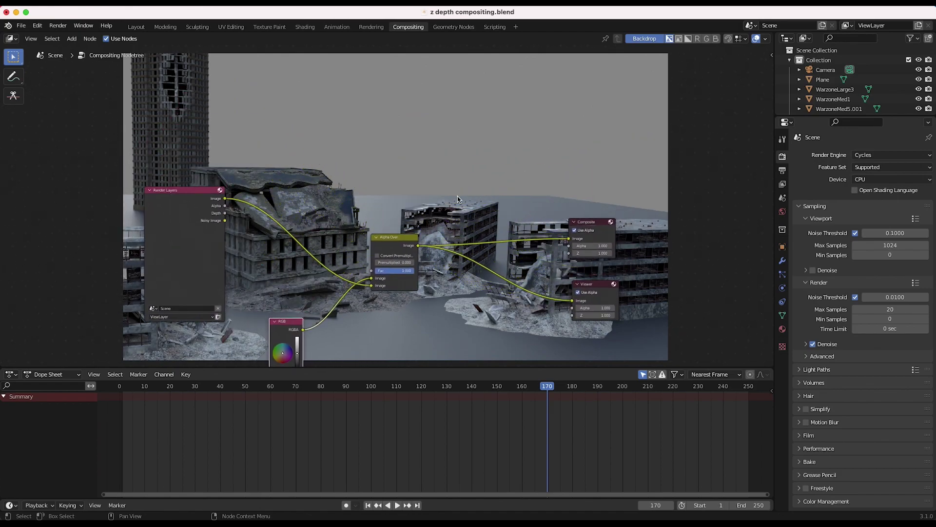
scroll(441, 173, "right", 3)
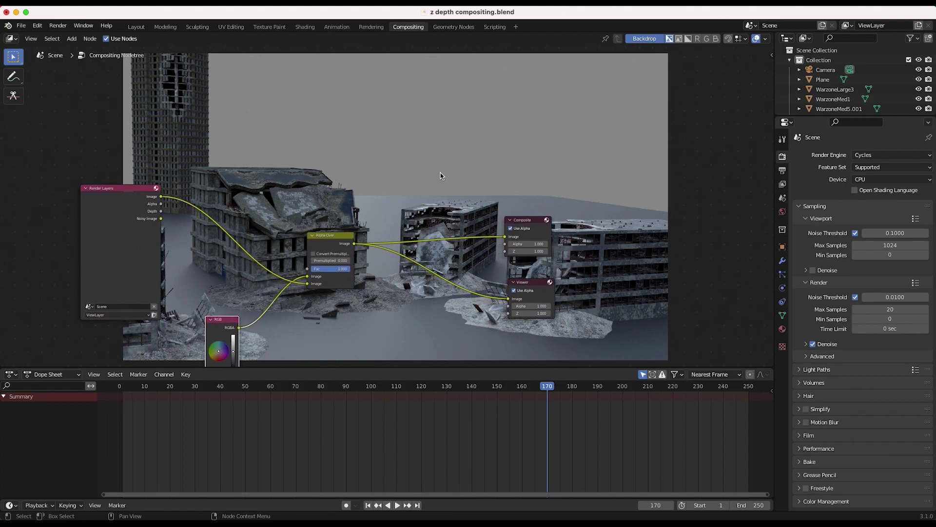
Move the Composite node farther from the Alpha Over node to free up space in the node tree
left_click_drag(528, 221, 594, 211)
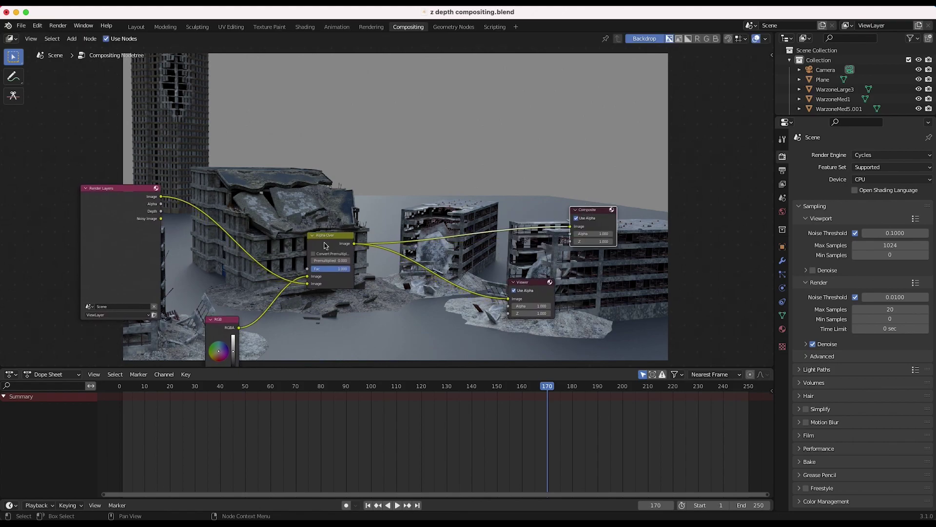
scroll(361, 278, "down", 7)
scroll(361, 278, "left", 3)
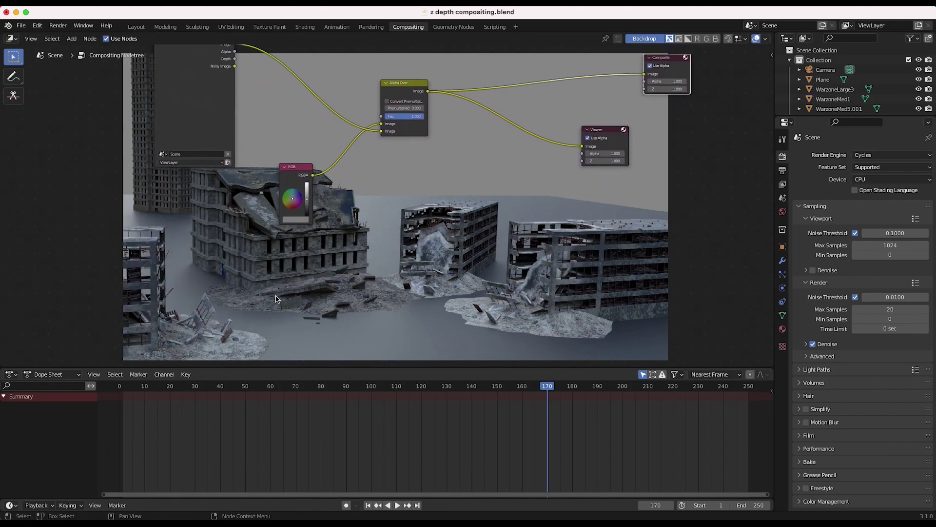
Add a Movie Clip node below the RGB node and load Big_Fire_03.mov from the 09. Fire folder into it
key("shift+a")
mouse_move(317, 324)
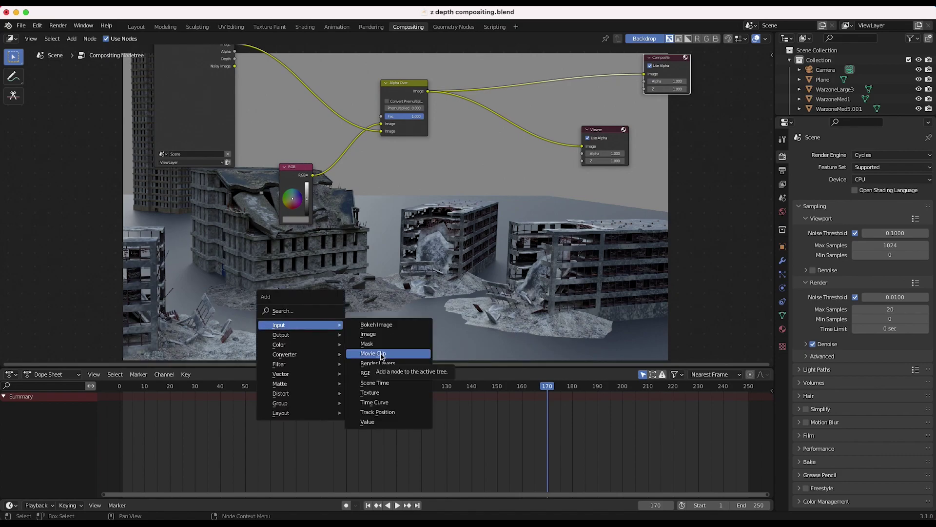
left_click(384, 353)
left_click(351, 226)
scroll(328, 224, "up", 2)
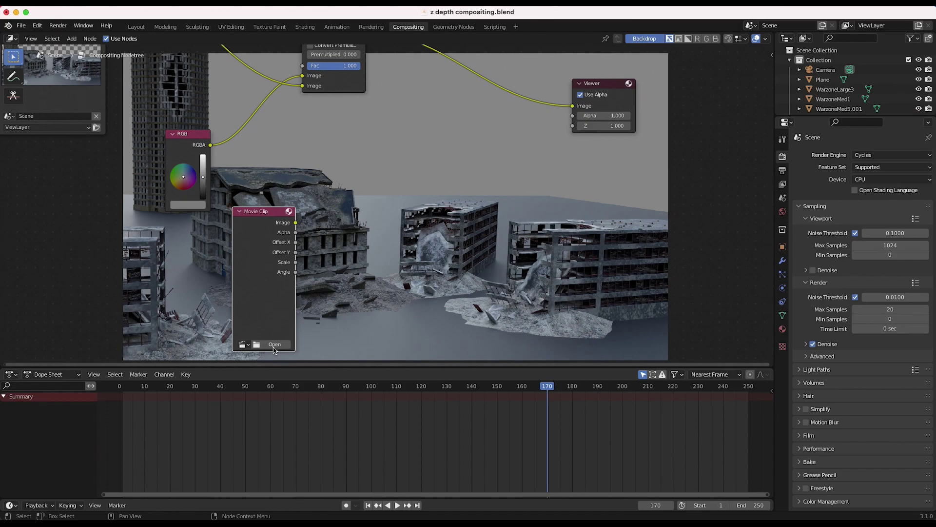
left_click(274, 345)
left_click(287, 409)
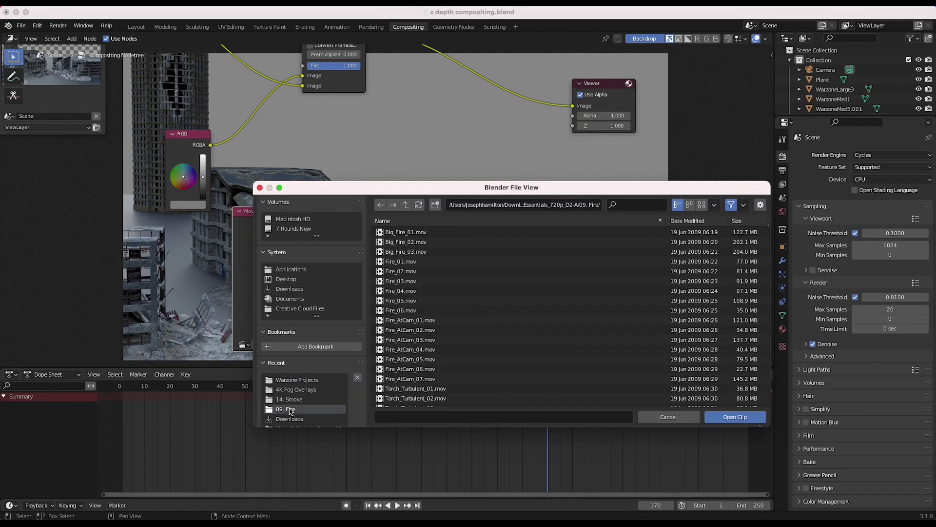
left_click(403, 252)
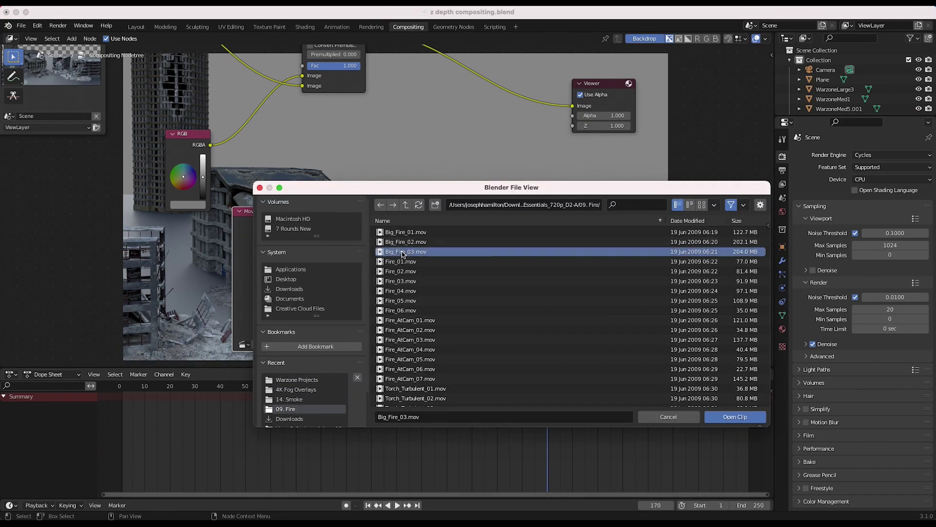
left_click(744, 419)
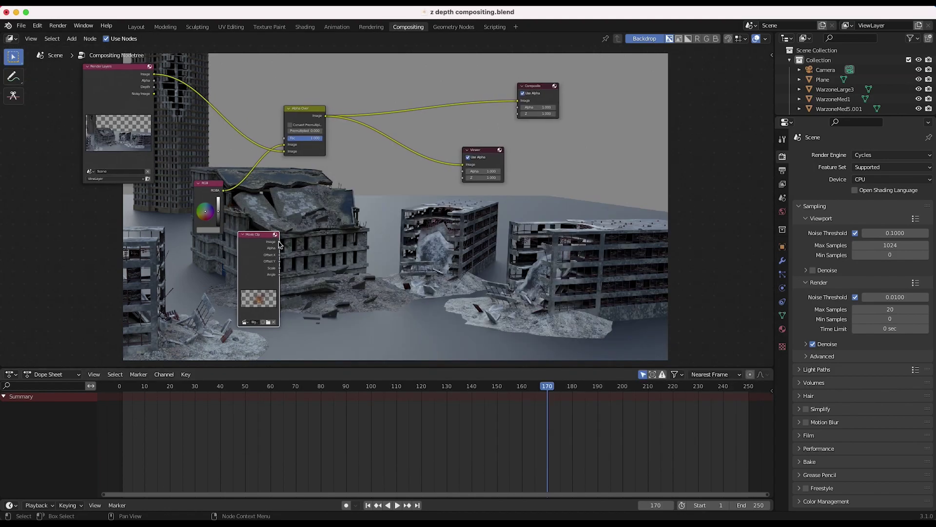
Connect the Movie Clip's Image output to the Viewer node to preview the fire footage
left_click_drag(280, 242, 463, 164)
left_click(483, 152)
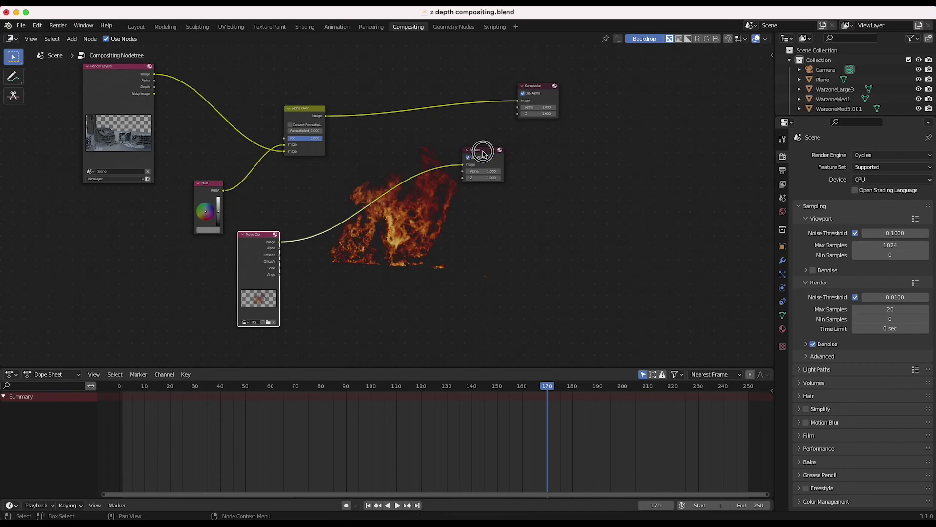
scroll(403, 210, "up", 10)
scroll(403, 209, "right", 5)
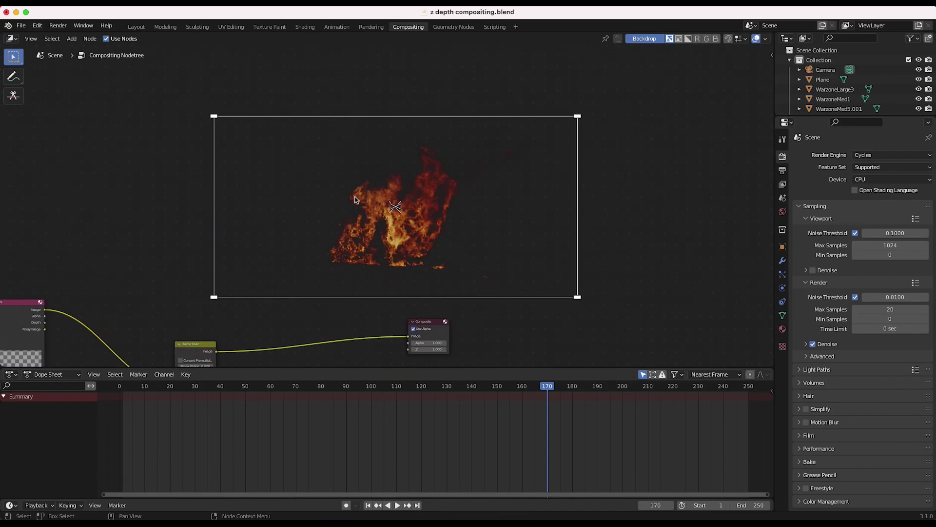
scroll(448, 222, "down", 10)
scroll(449, 222, "left", 4)
Reconnect the Alpha Over node's Image output to the Viewer node
left_click_drag(282, 176, 439, 212)
scroll(439, 213, "left", 5)
scroll(441, 215, "up", 3)
scroll(440, 214, "left", 4)
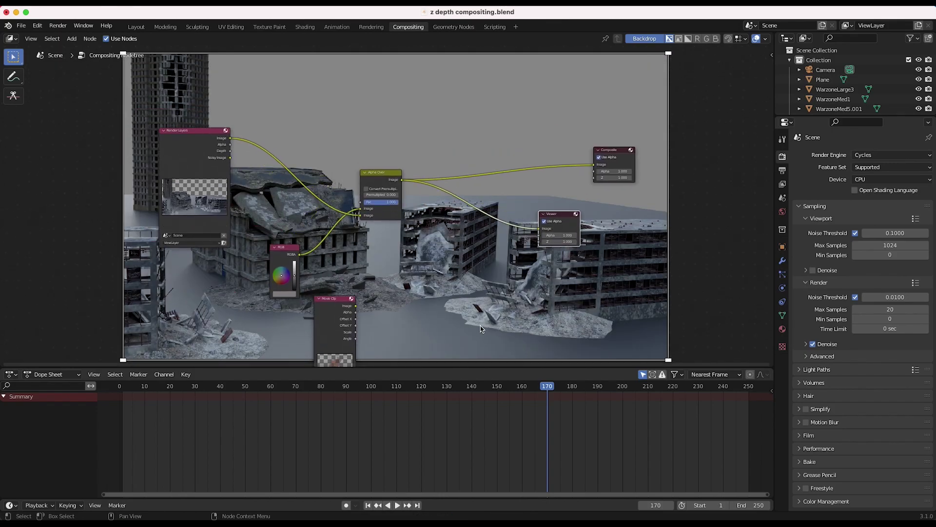
Insert a Mix node between Alpha Over and Viewer, and connect the Movie Clip's Image output to its second Image input
key("shift+a")
mouse_move(378, 282)
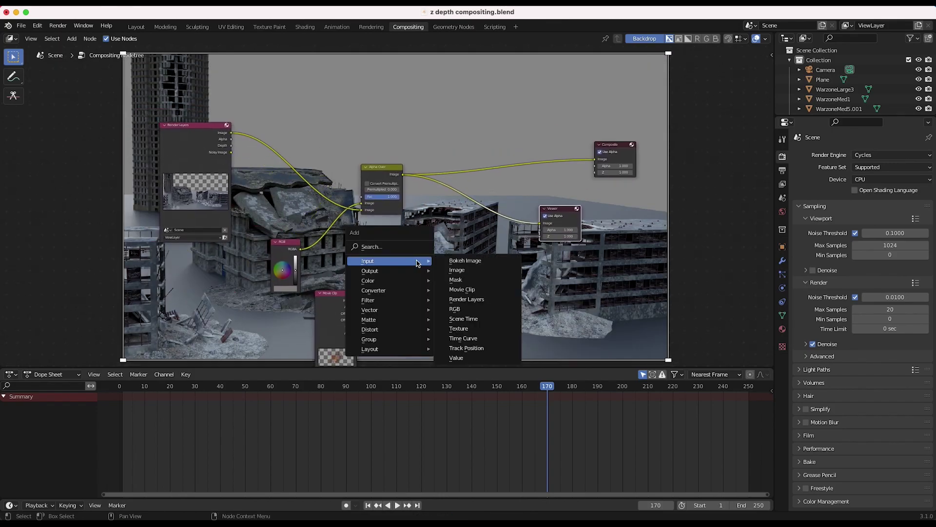
left_click(453, 367)
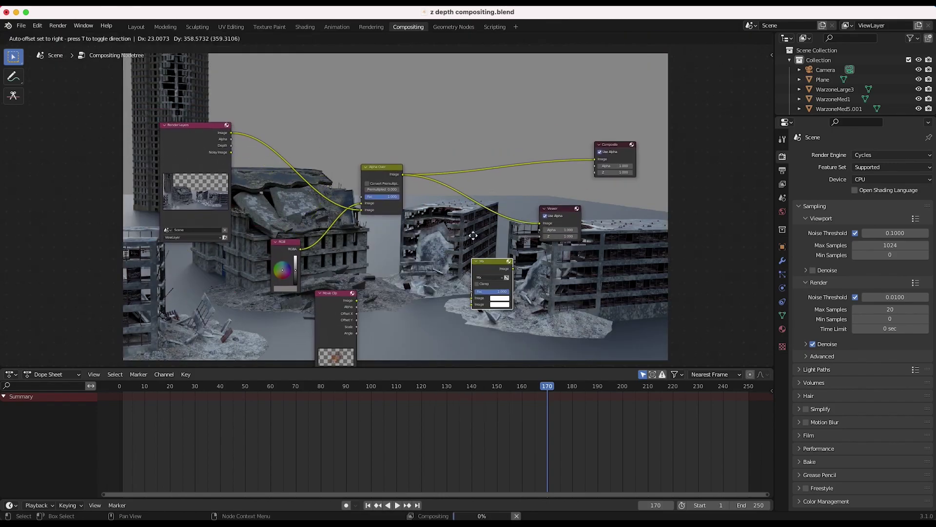
left_click(493, 217)
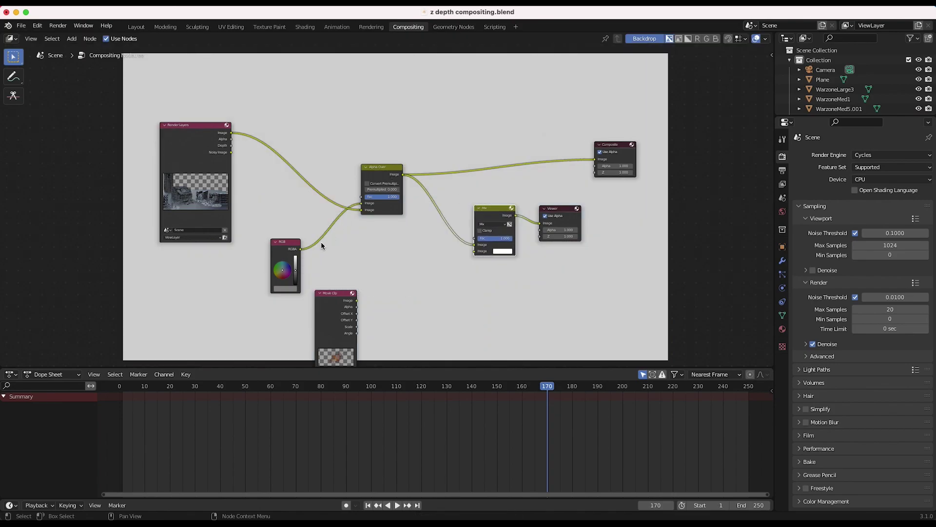
left_click_drag(357, 300, 473, 251)
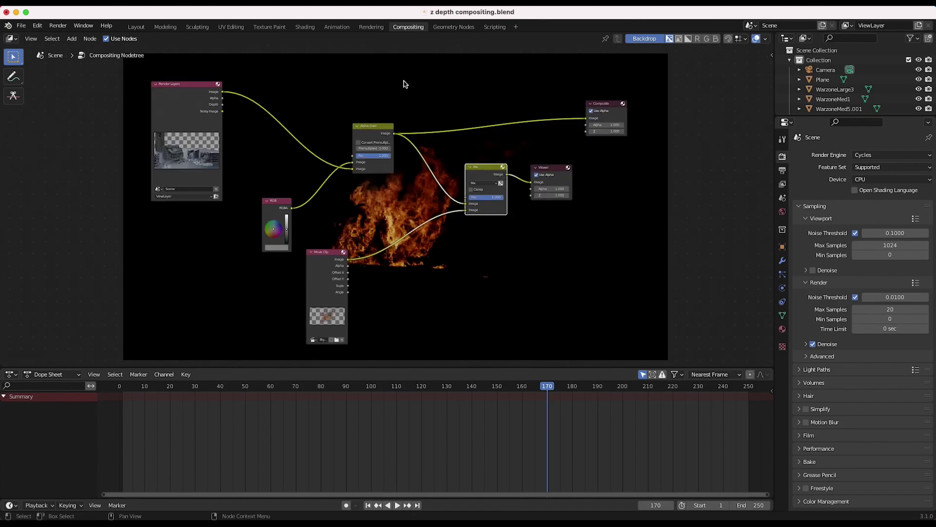
Enable alpha use on the Mix node so the fire clip overlays the rendered buildings
left_click(501, 184)
middle_click_drag(440, 106, 395, 223)
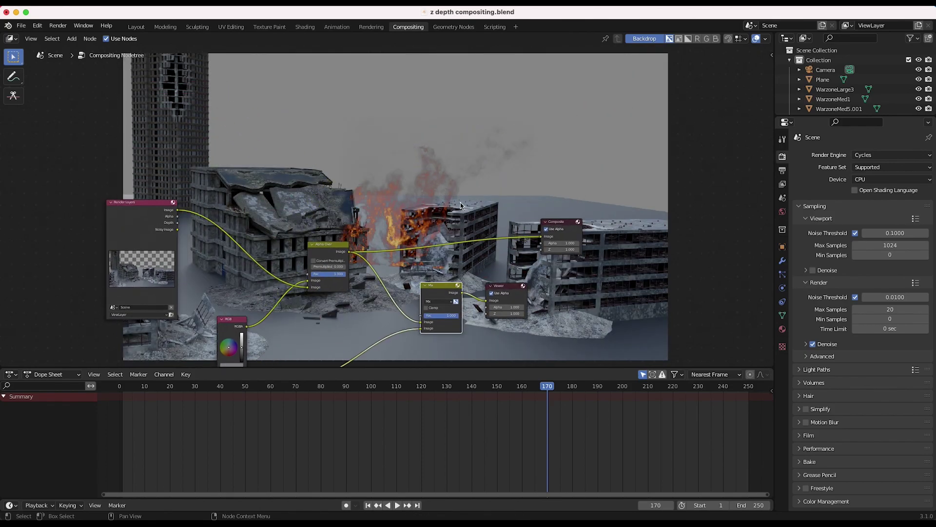
middle_click_drag(359, 354, 367, 267)
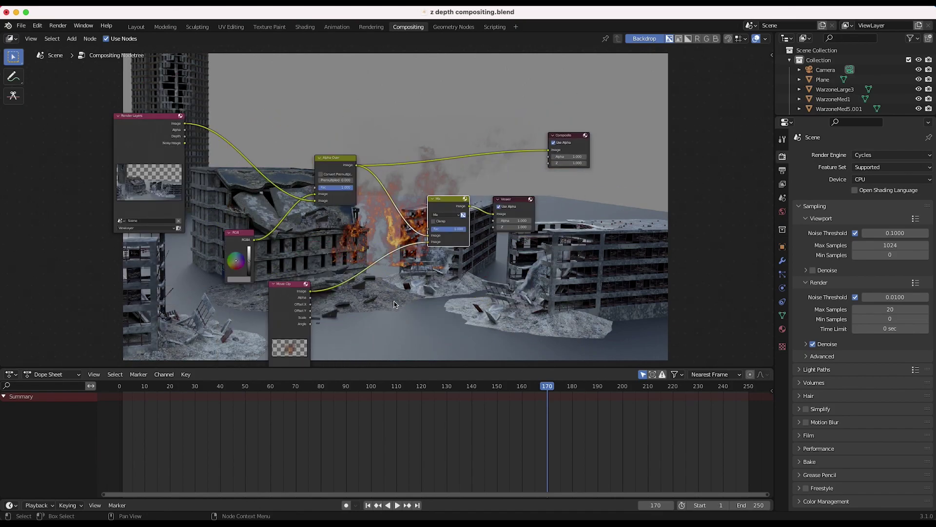
Browse the Mix node's blending modes and examine how the fire sits over the rendered buildings
left_click(452, 218)
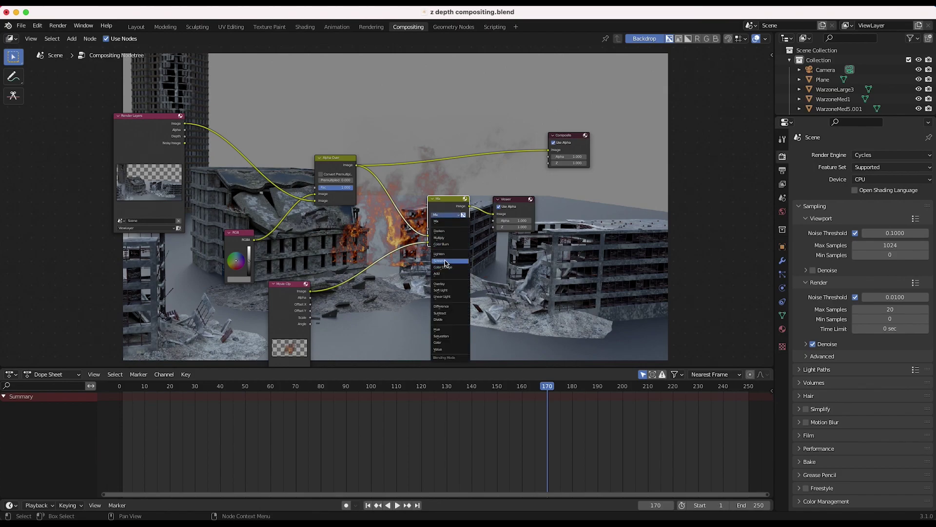
scroll(470, 192, "right", 2)
scroll(470, 193, "left", 3)
scroll(470, 192, "down", 2)
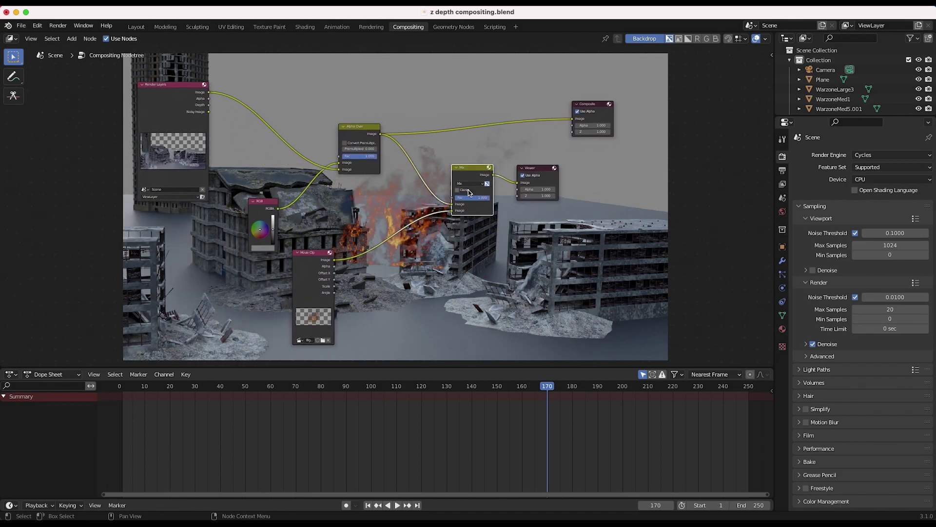
scroll(468, 193, "down", 4)
scroll(468, 192, "right", 4)
scroll(468, 193, "down", 4)
scroll(468, 192, "right", 2)
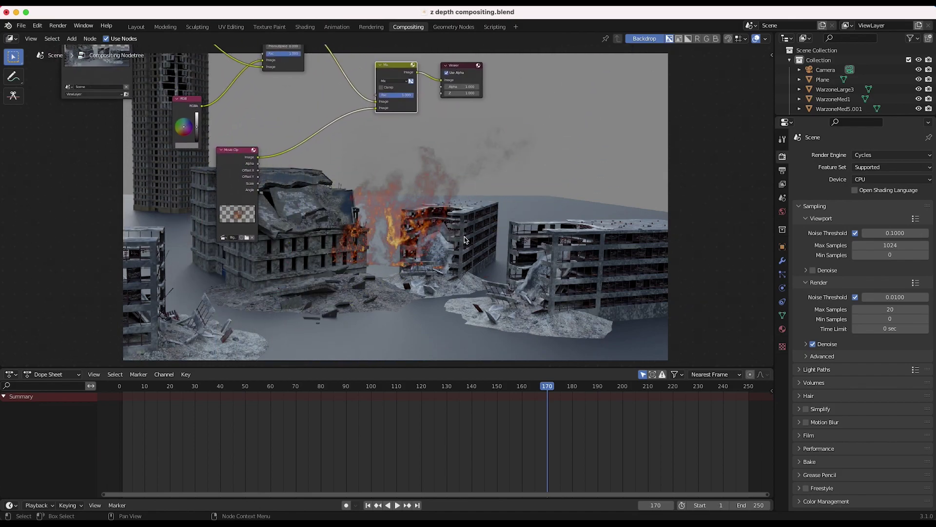
Insert a Transform node between the Movie Clip node and the Mix node's second Image input
middle_click_drag(454, 175, 393, 245)
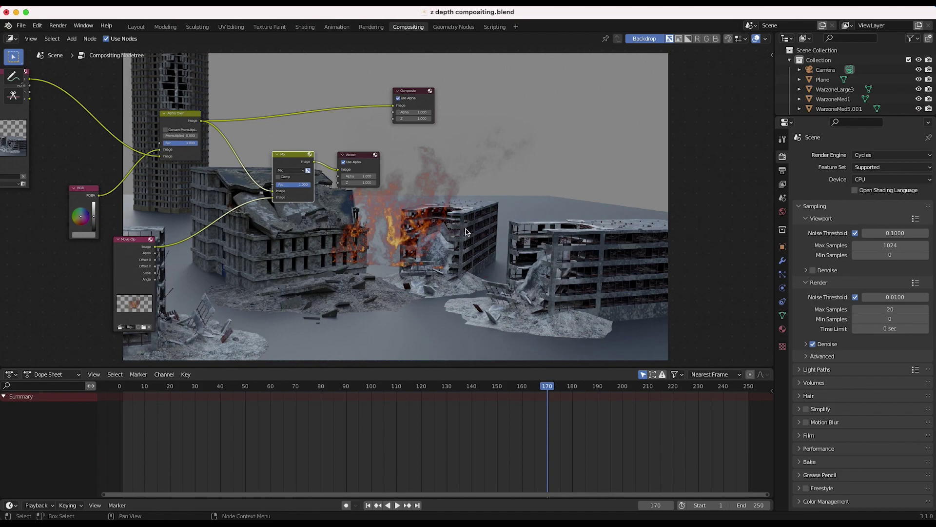
middle_click_drag(276, 227, 444, 222)
key("shift+a")
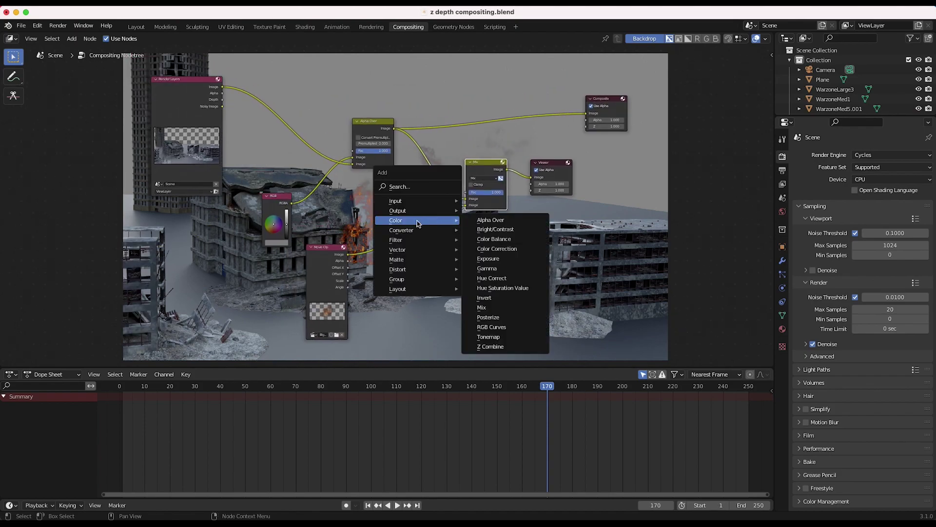
mouse_move(449, 269)
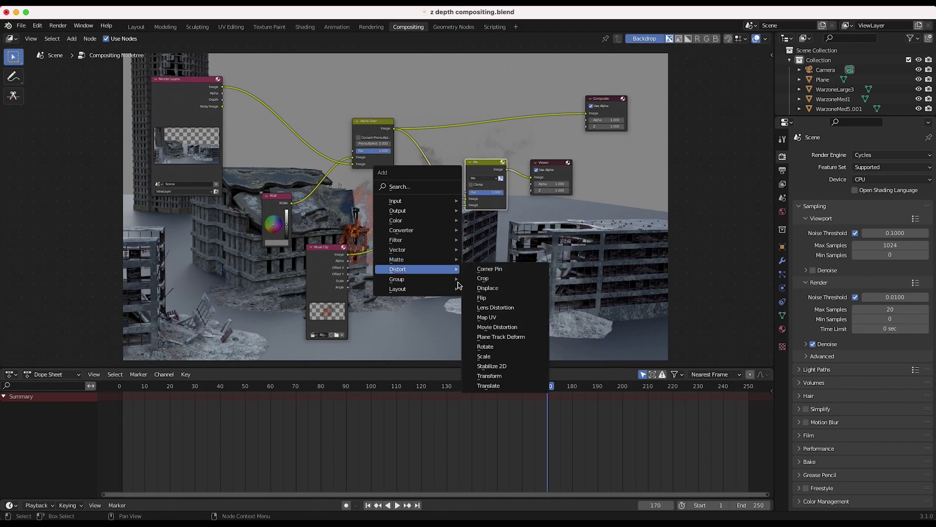
left_click(488, 376)
left_click(373, 224)
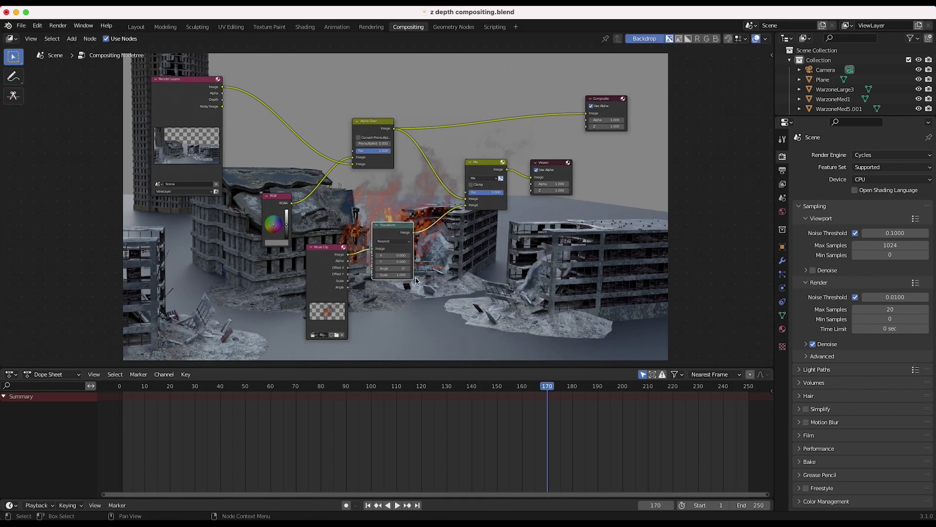
Place the fire over the middle building by setting the Transform node's X to about 181.6, Y to about -63.5 and Scale to 0.75
middle_click_drag(411, 277, 397, 291)
mouse_move(379, 269)
left_mouse_down()
mouse_move(394, 269)
mouse_move(378, 272)
left_mouse_up()
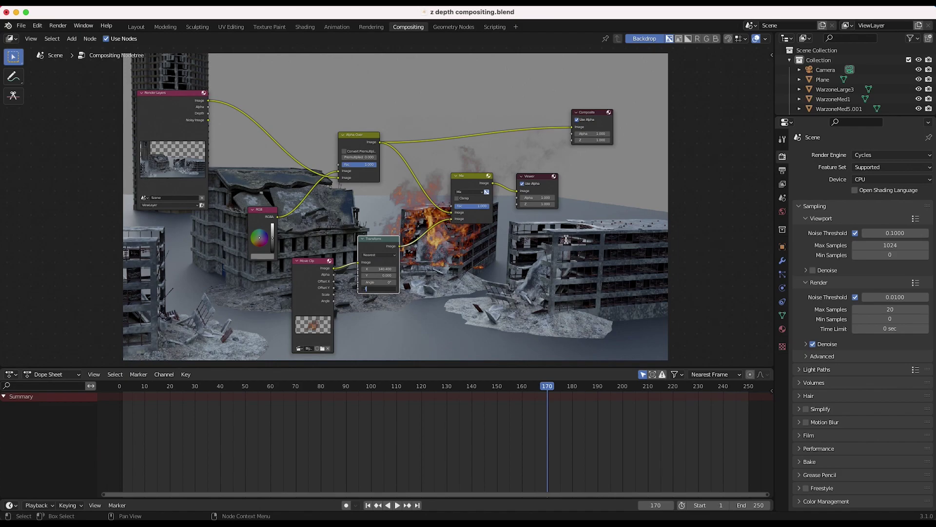
key("Return")
middle_click_drag(566, 242, 537, 208)
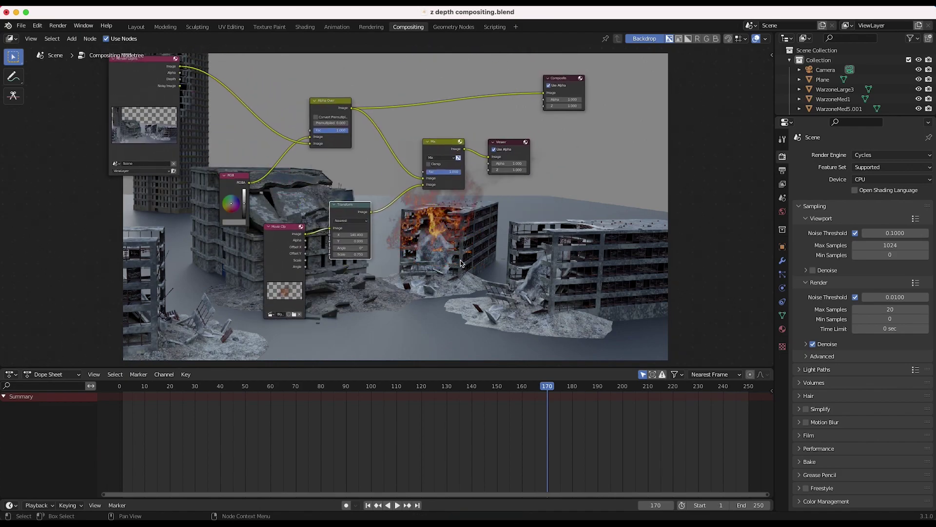
left_click(350, 255)
type(".8")
key("Return")
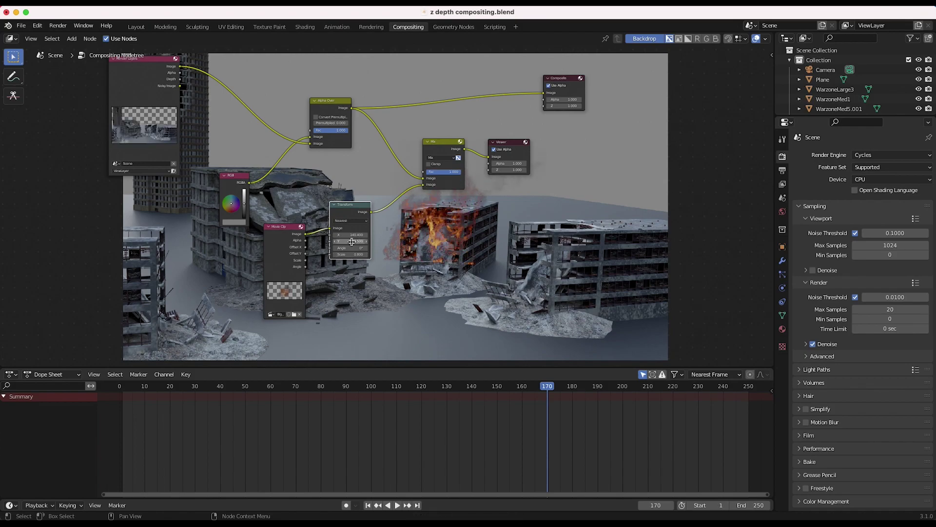
left_click_drag(358, 241, 359, 241)
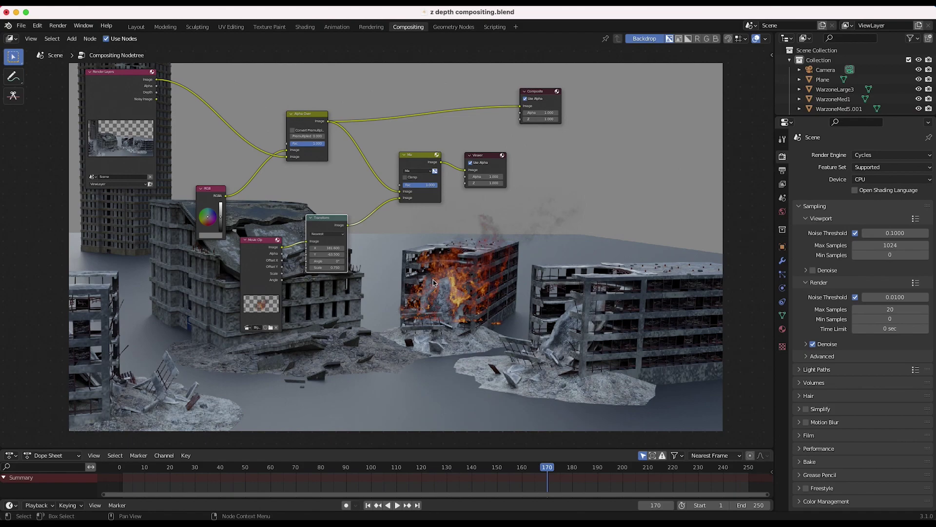
middle_click_drag(419, 318, 398, 312)
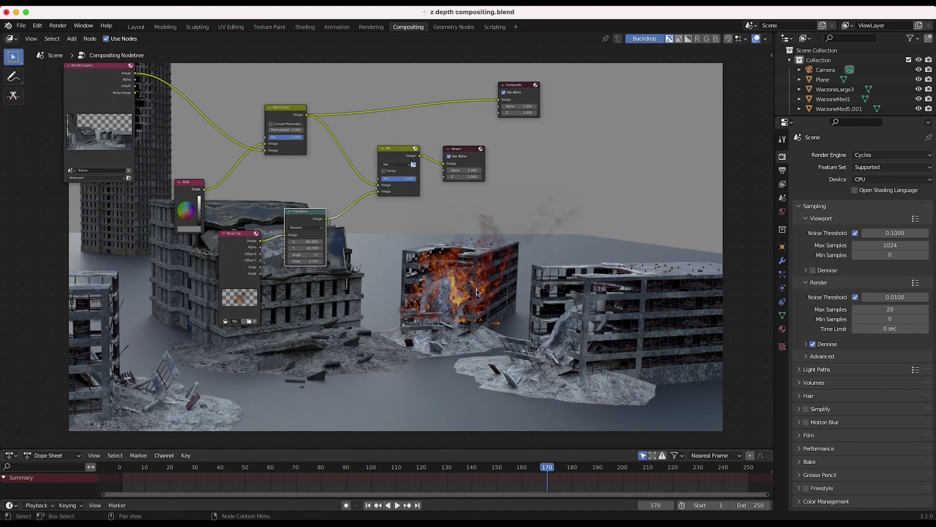
Darken the RGB node's color so the sky background becomes dark grey
scroll(367, 285, "down", 2)
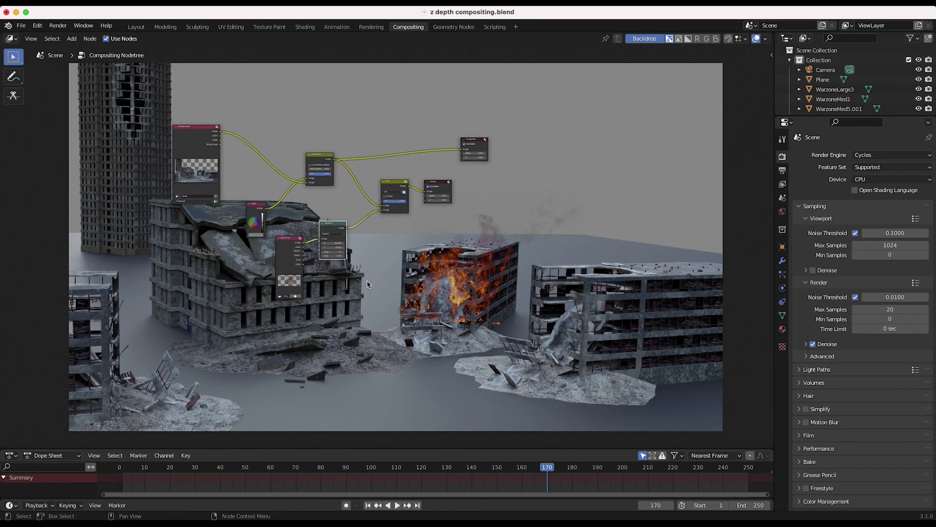
middle_click_drag(408, 416, 436, 406)
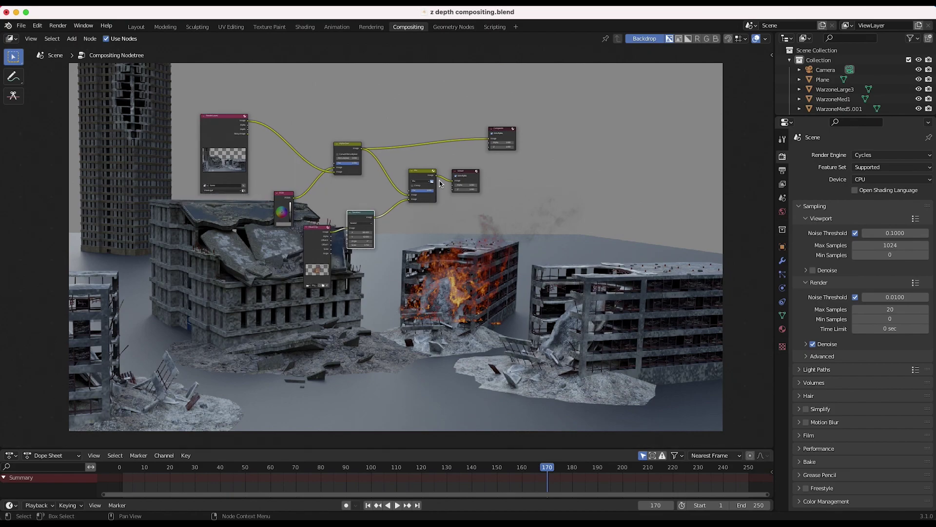
scroll(419, 197, "up", 4)
scroll(419, 197, "left", 4)
left_click(379, 313)
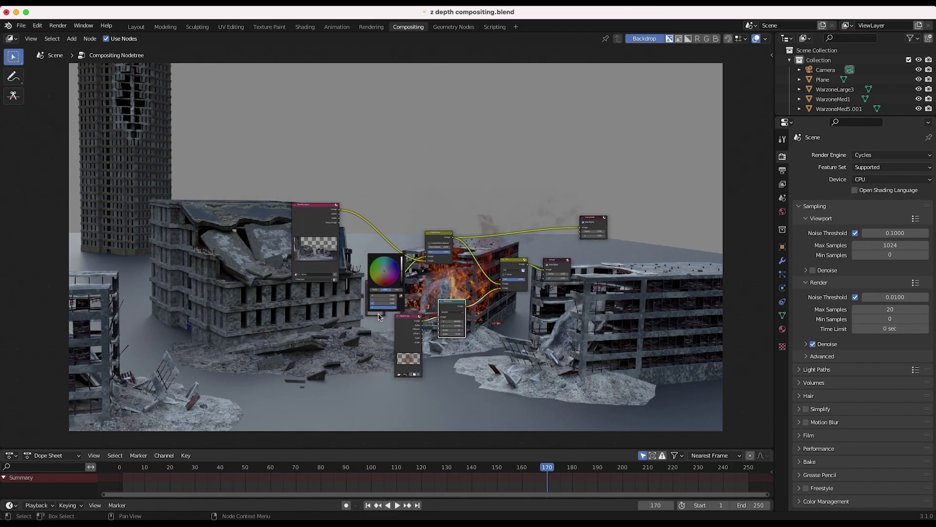
left_click_drag(404, 274, 403, 279)
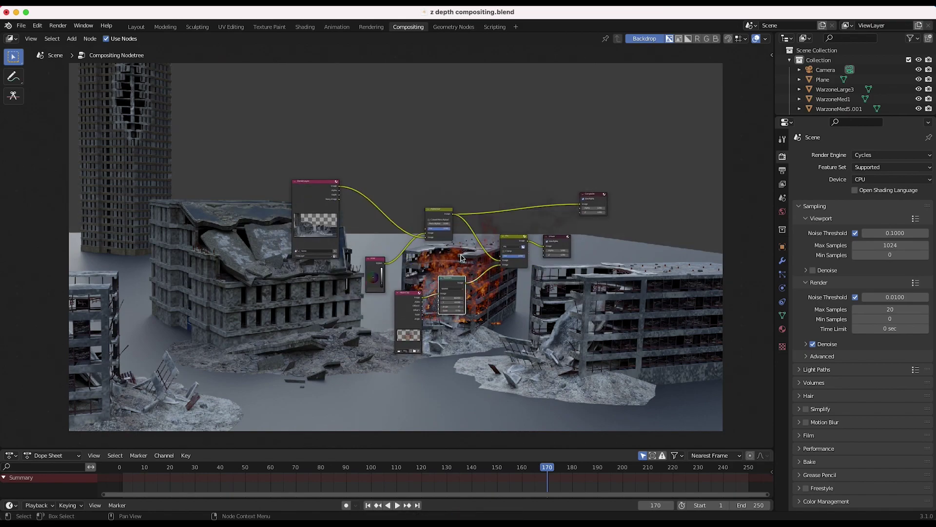
Move the Mix, Viewer and Composite nodes farther from Alpha Over, and disconnect the Composite node's Image input
scroll(464, 254, "up", 4)
scroll(463, 253, "right", 3)
scroll(463, 254, "down", 7)
scroll(464, 254, "left", 3)
scroll(464, 253, "up", 6)
scroll(464, 253, "right", 1)
scroll(399, 252, "right", 5)
scroll(399, 252, "down", 1)
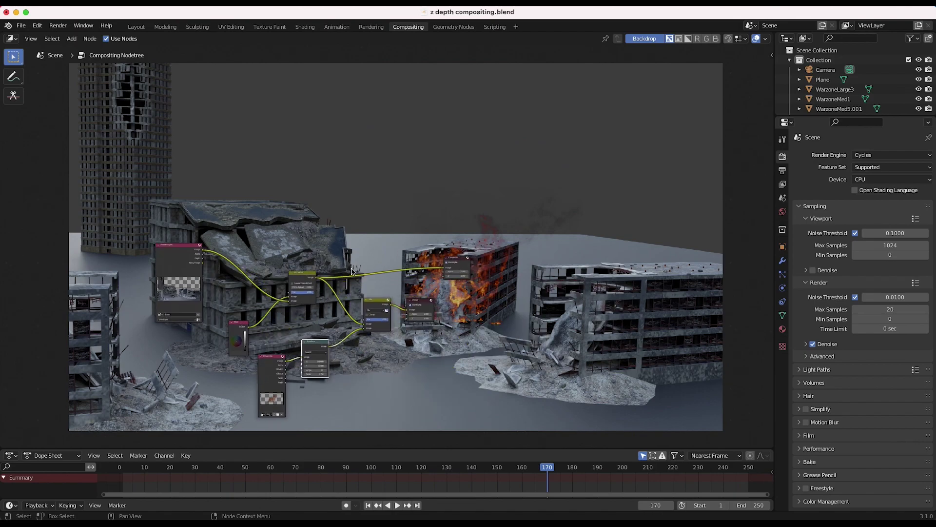
left_click(188, 259)
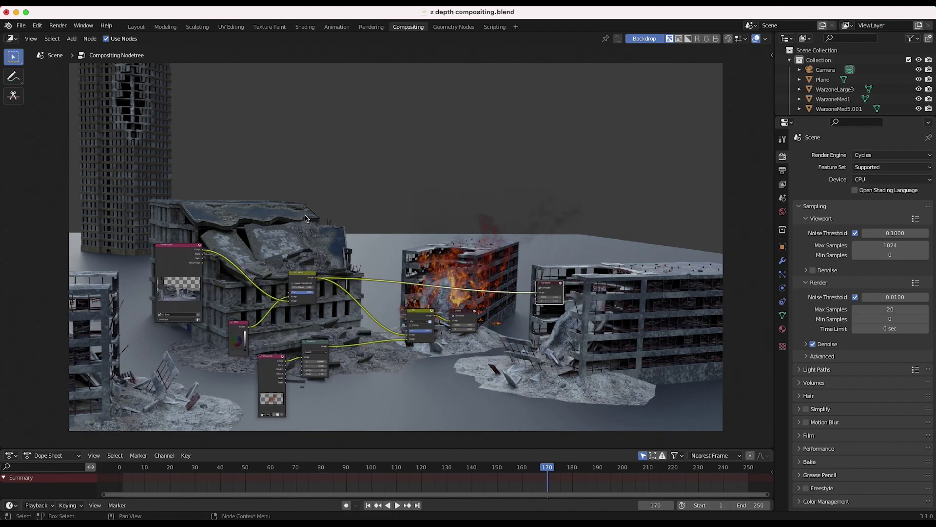
left_click_drag(536, 292, 427, 307)
scroll(427, 310, "up", 3)
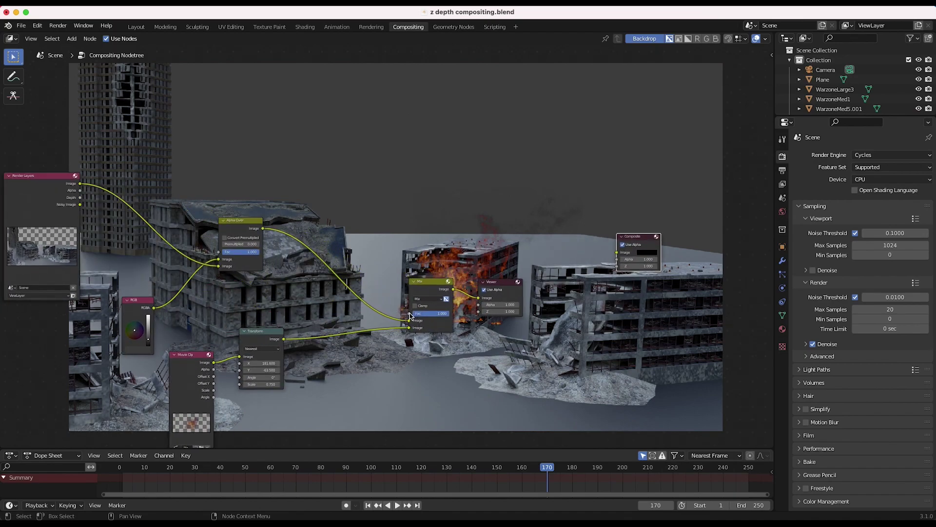
Add a second Viewer node above Alpha Over and connect the Render Layers Depth output to its Image input
middle_click_drag(408, 317, 372, 370)
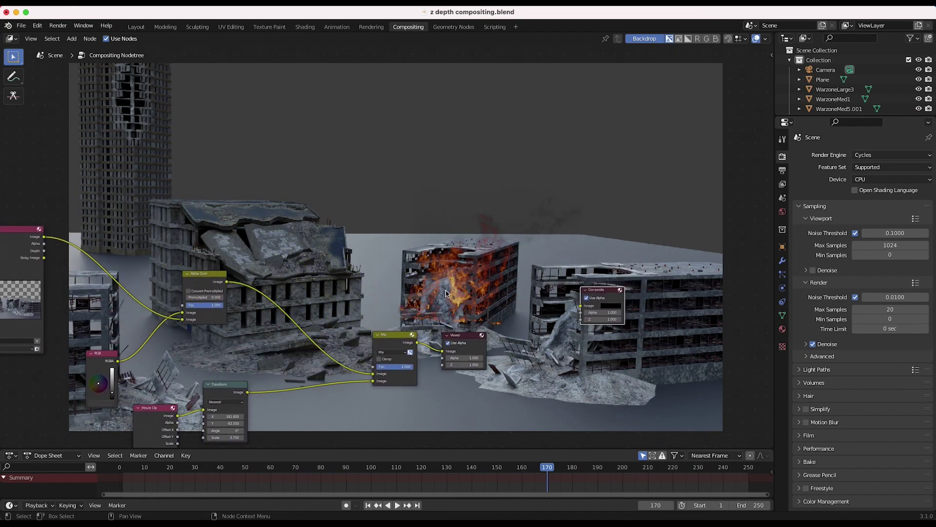
middle_click_drag(48, 256, 161, 237)
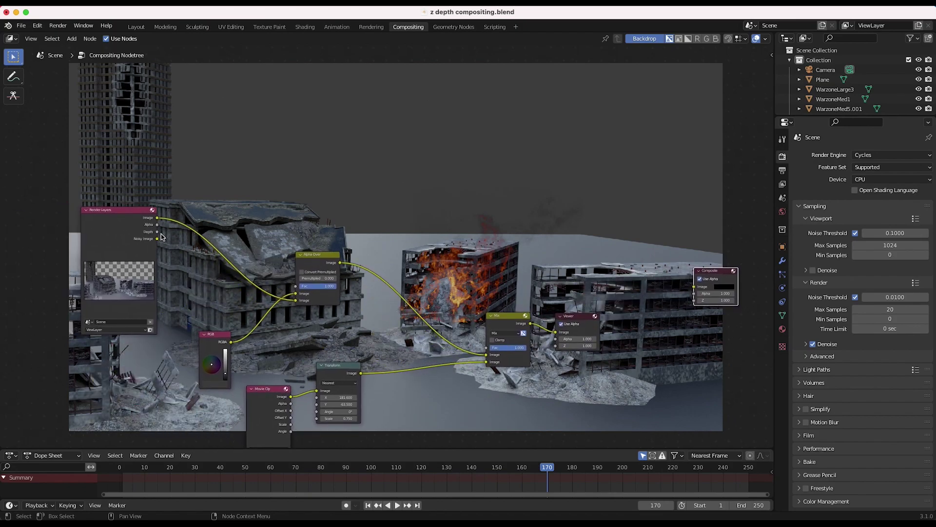
key("shift+a")
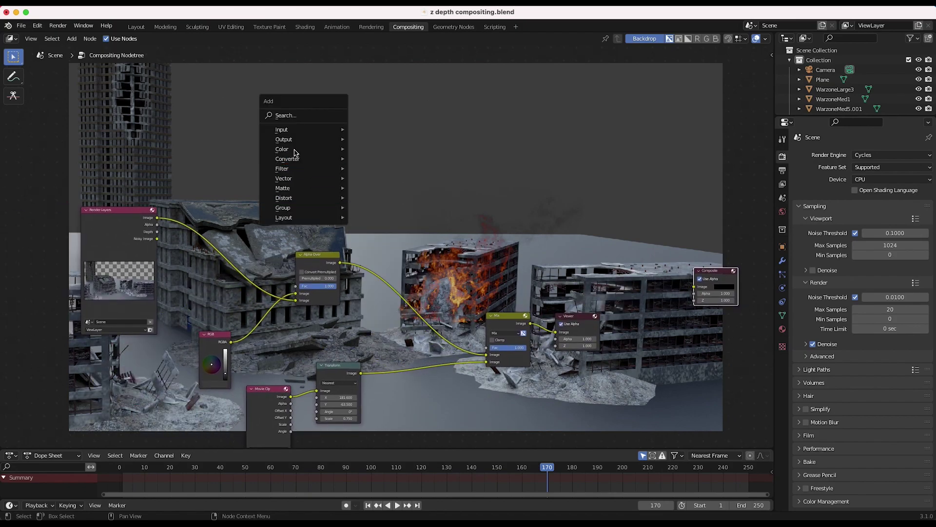
mouse_move(312, 140)
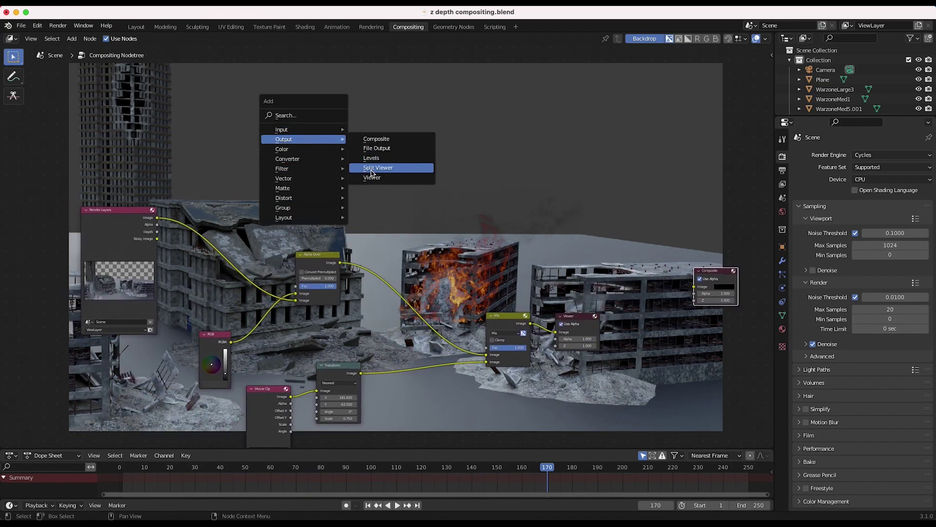
left_click(385, 187)
left_click(409, 200)
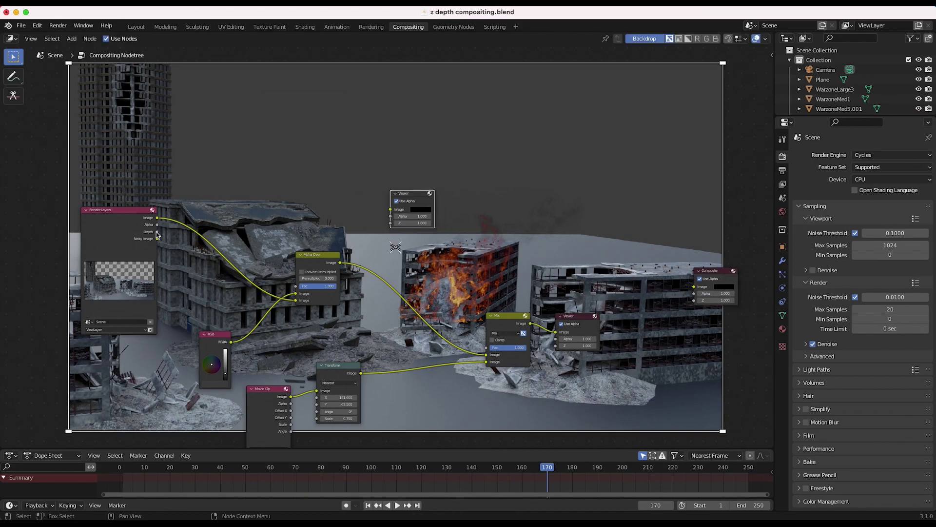
left_click_drag(157, 232, 380, 203)
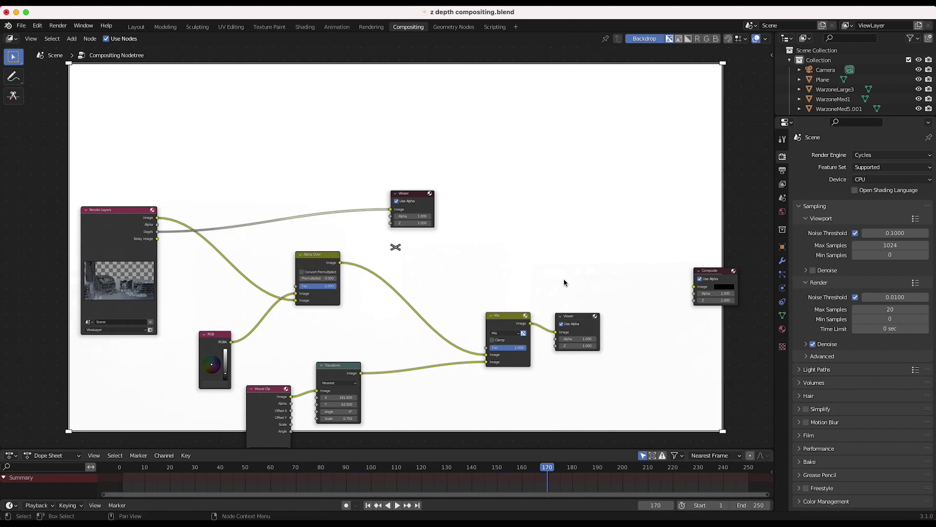
Insert a Normalize node between the Render Layers Depth output and the new Viewer node
key("shift+a")
left_click(417, 168)
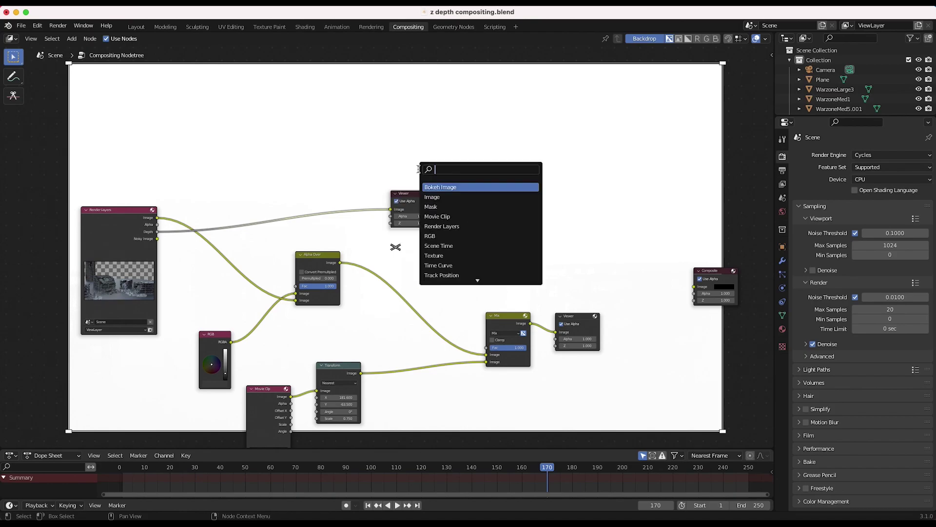
type("norm")
key("Down")
key("Return")
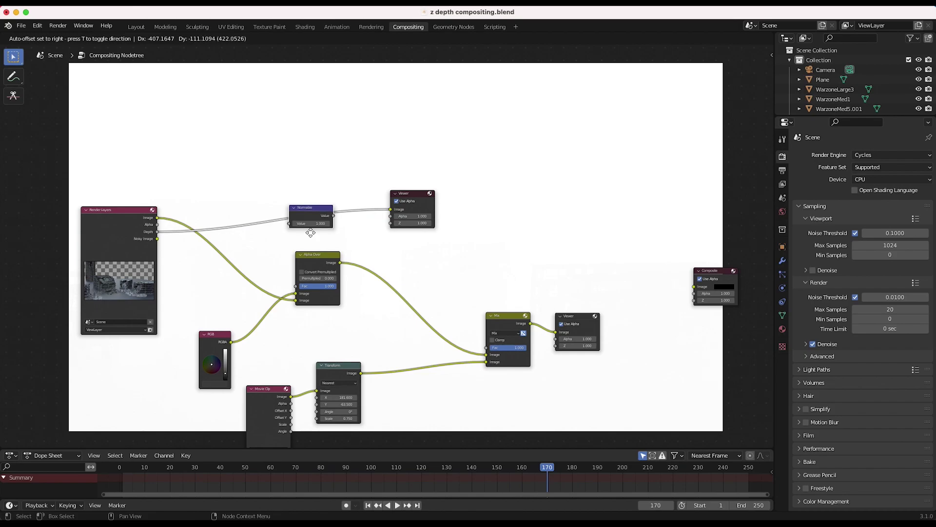
left_click(310, 232)
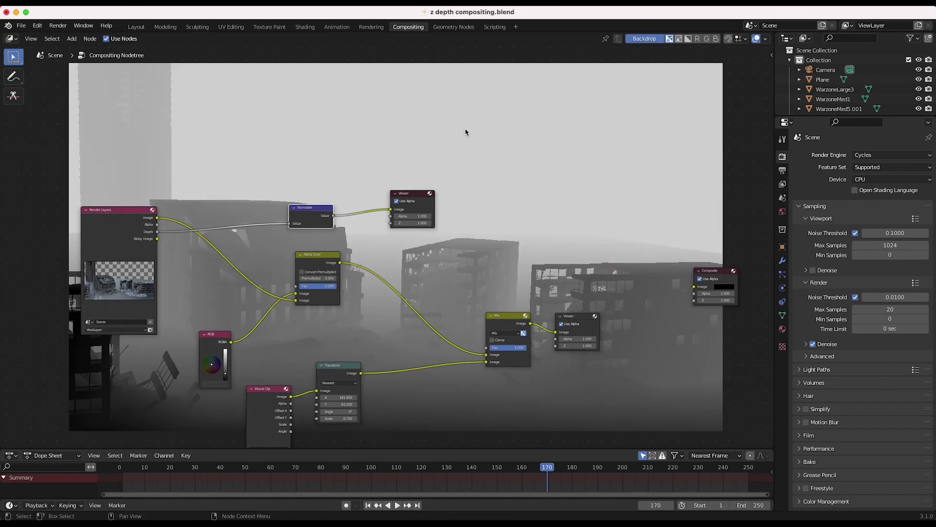
Examine the normalized depth pass to see how the buildings' grey values vary with distance
scroll(465, 132, "up", 8)
scroll(468, 132, "right", 7)
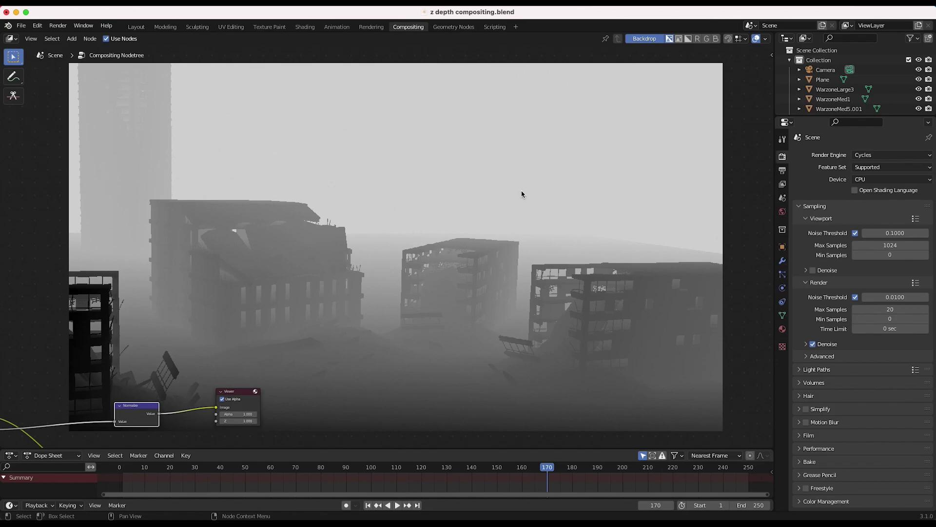
scroll(497, 195, "down", 4)
scroll(498, 194, "left", 4)
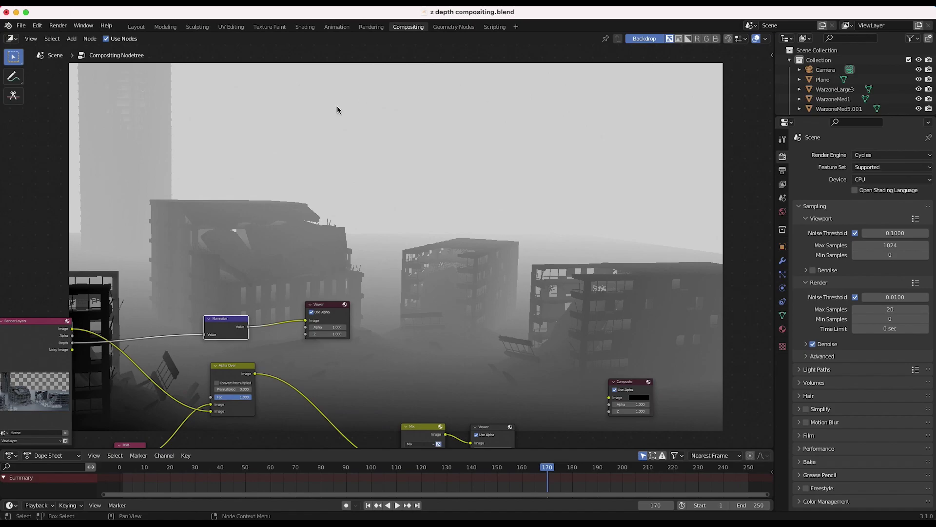
scroll(536, 250, "down", 7)
scroll(537, 250, "left", 4)
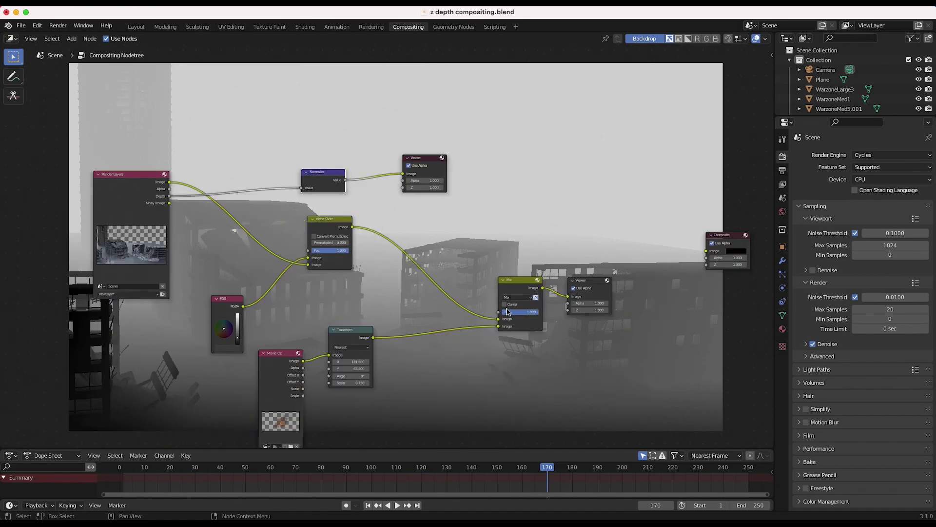
scroll(517, 305, "up", 3)
scroll(517, 304, "left", 2)
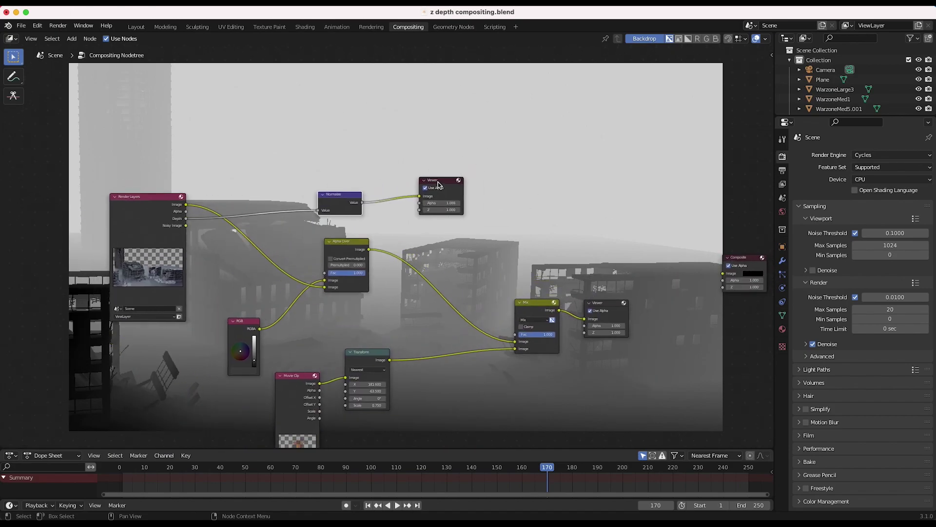
Make room beside the depth Viewer node and insert a ColorRamp node between Normalize and that Viewer
left_click_drag(438, 183, 519, 196)
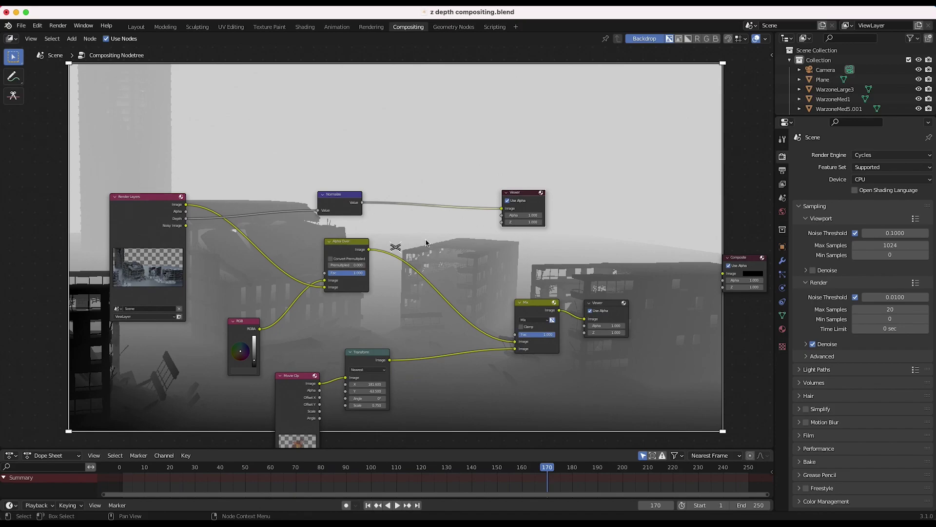
key("shift+a")
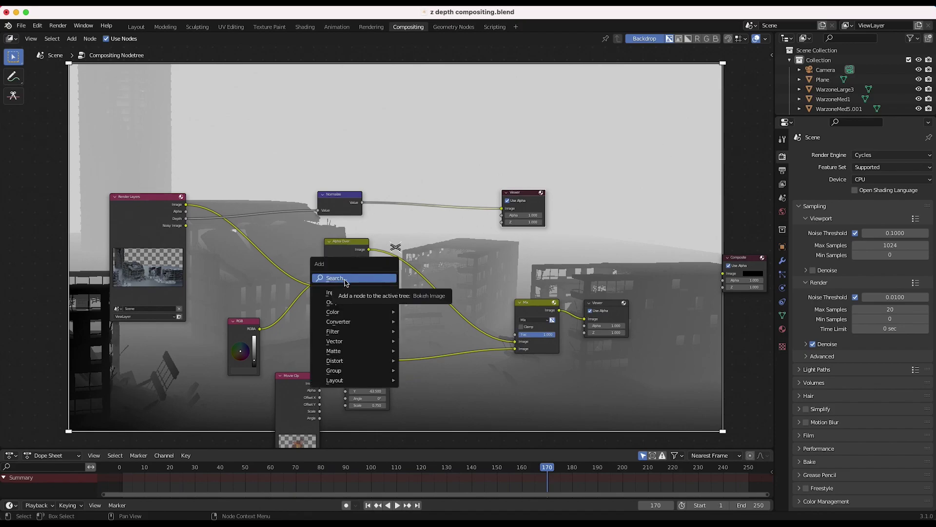
mouse_move(336, 326)
left_click(428, 339)
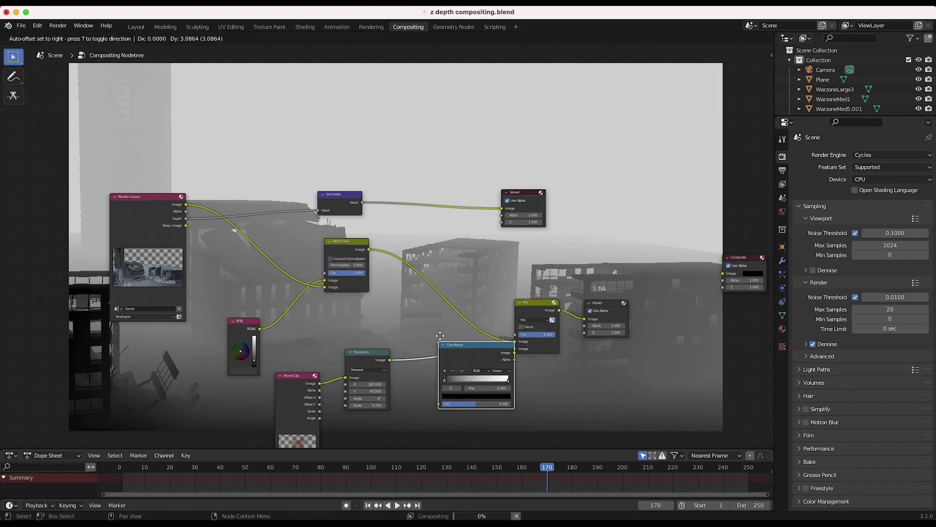
left_click(396, 173)
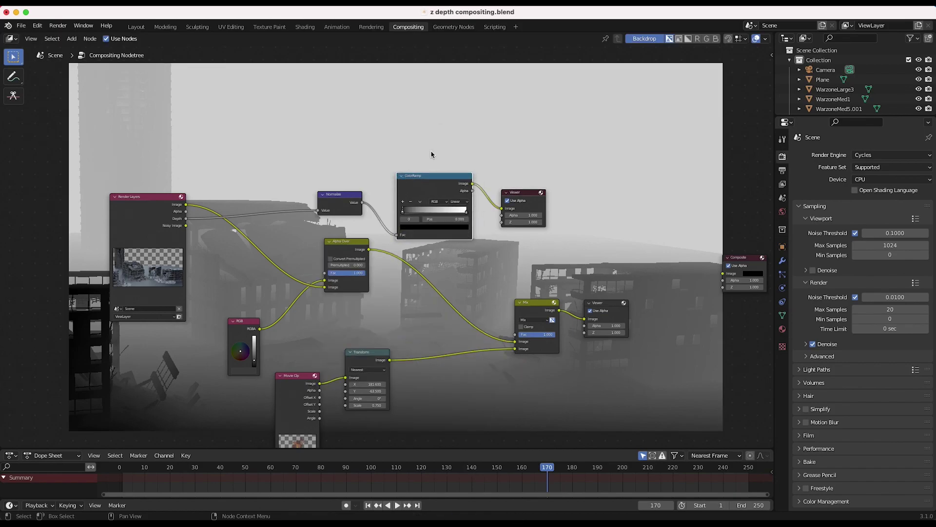
Bring the ColorRamp's black and white stops closer together, with the white stop at about 0.59, to increase the depth mask's contrast
middle_click_drag(431, 154, 401, 230)
left_click_drag(374, 290, 409, 289)
scroll(479, 232, "up", 5)
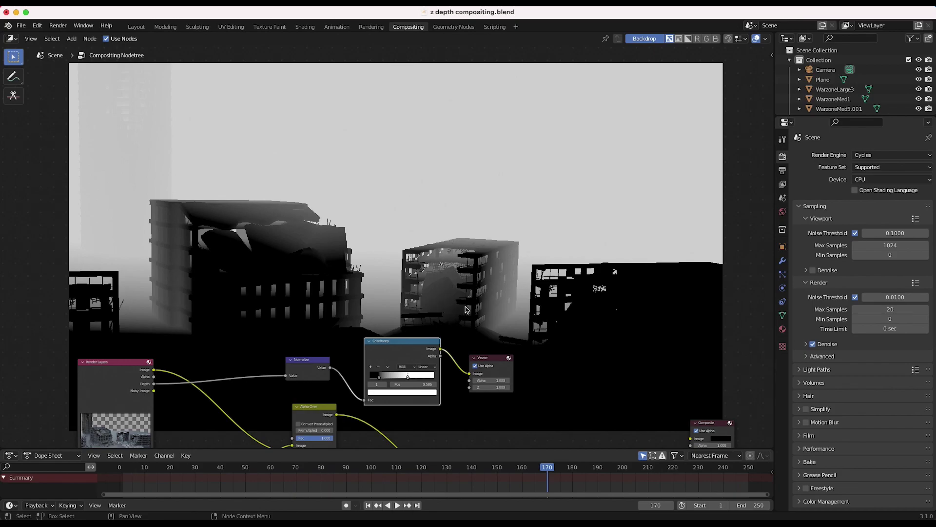
middle_click_drag(438, 301, 442, 296)
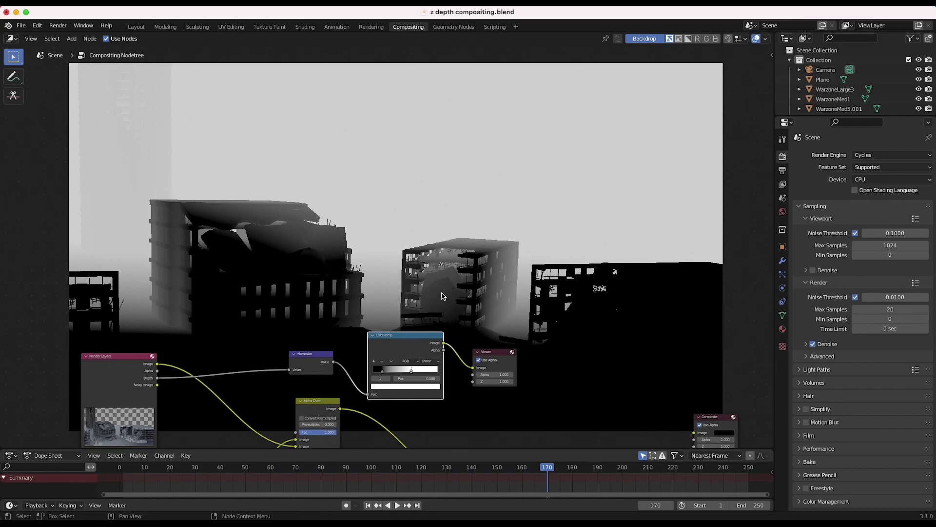
Tighten the ColorRamp by pulling its black and white stops close together near the dark end, sharpening the depth mask
scroll(443, 296, "down", 4)
left_click_drag(423, 350, 395, 349)
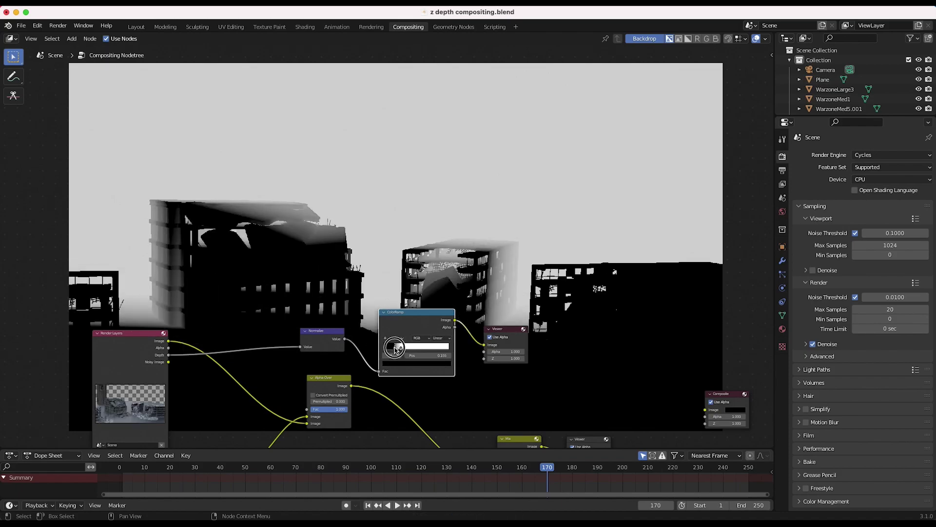
left_click(400, 347)
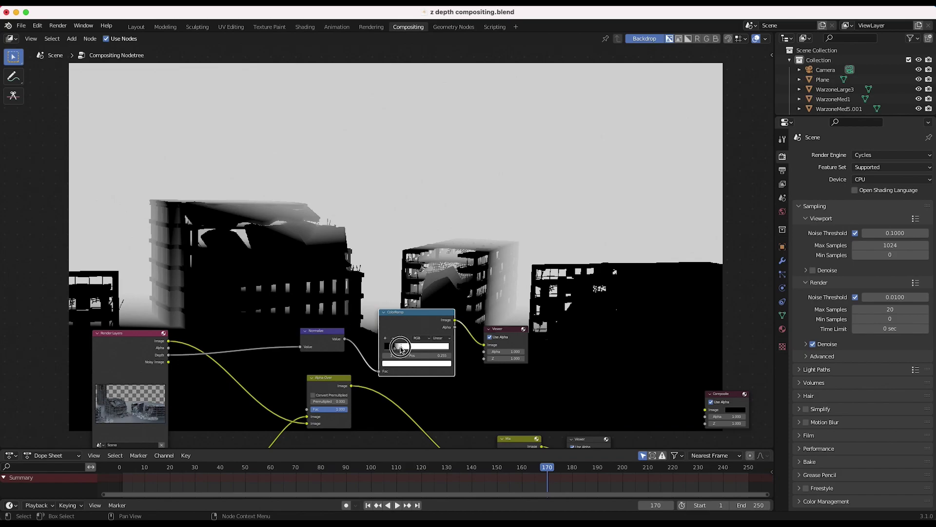
left_click(394, 348)
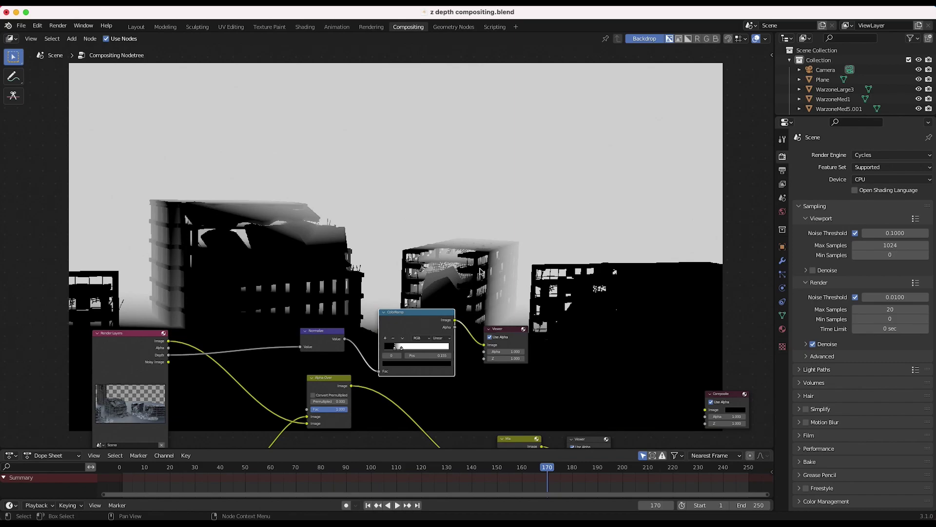
scroll(483, 290, "up", 1, "shift")
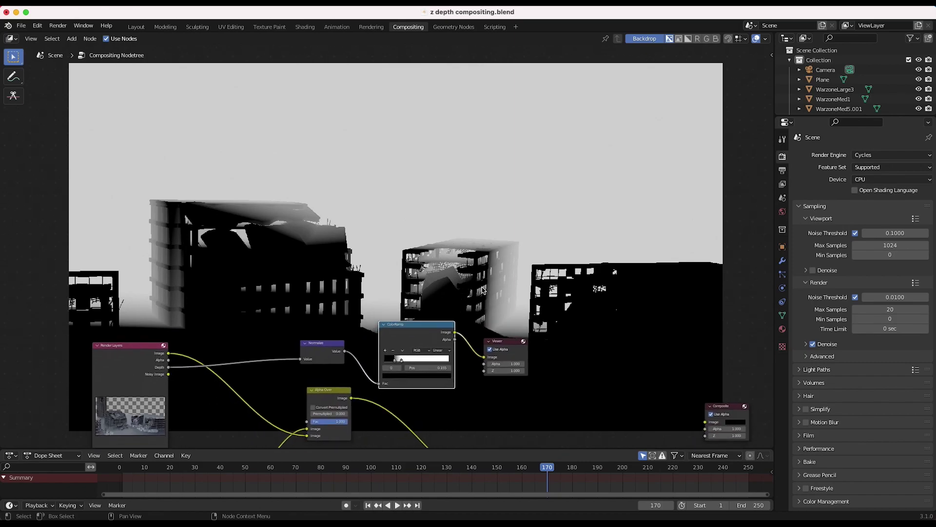
scroll(453, 316, "down", 1)
scroll(452, 316, "up", 2)
scroll(452, 317, "right", 3)
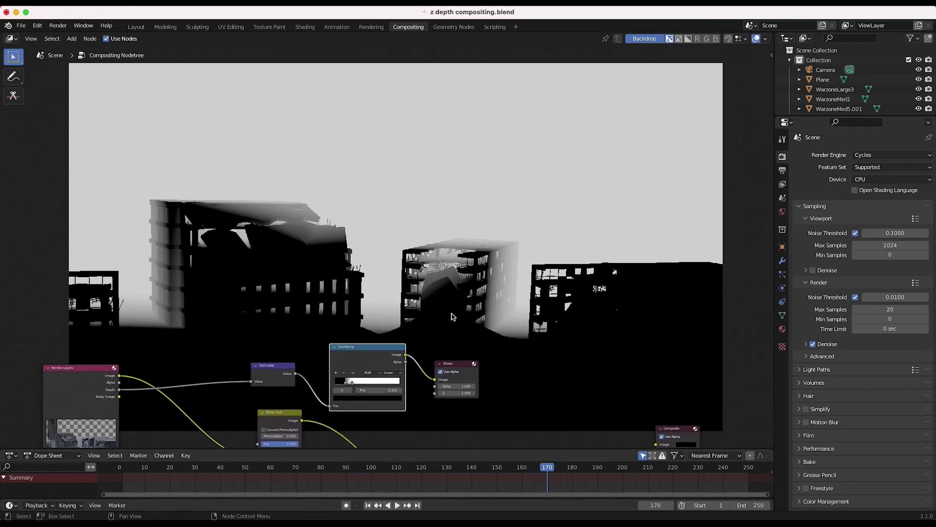
Link the ColorRamp's Image output to the Mix node's Fac input and delete the depth mask's Viewer node
scroll(435, 286, "down", 6, "shift")
scroll(392, 298, "left", 3, "ctrl")
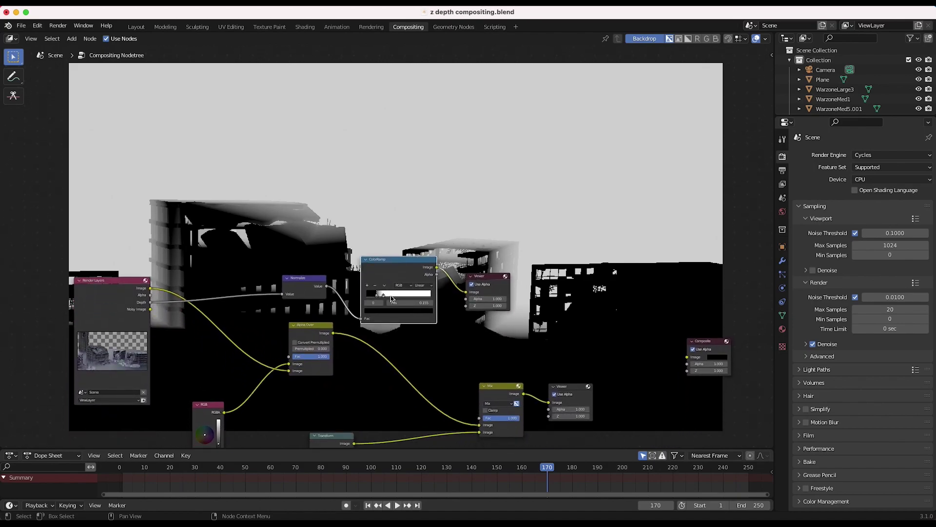
scroll(496, 296, "down", 8, "shift")
scroll(497, 294, "left", 3, "ctrl")
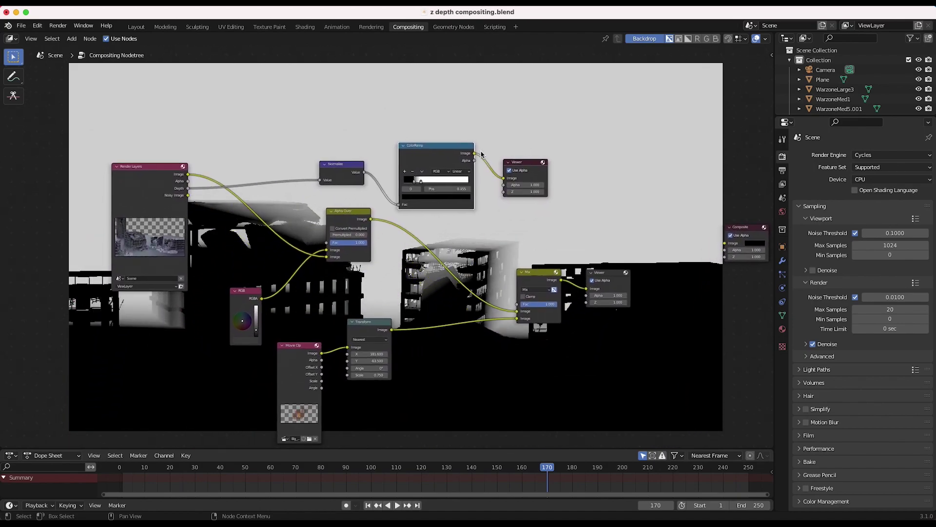
left_click_drag(474, 155, 517, 308)
left_click(543, 168)
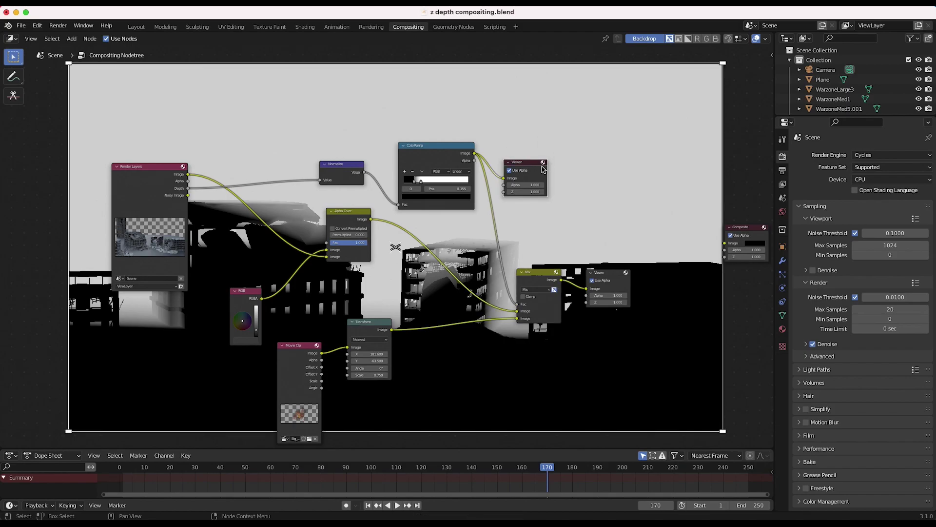
key("x")
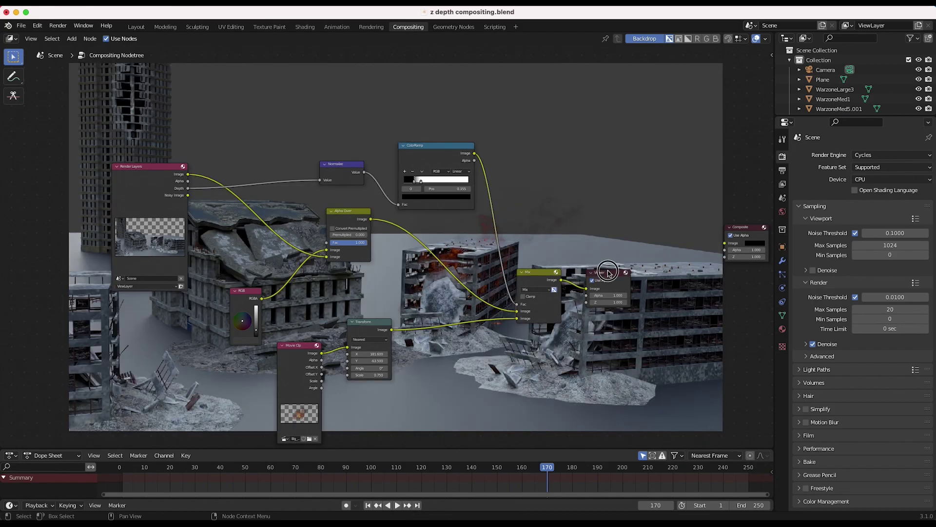
Fine-tune the depth mask by moving the ColorRamp's white stop to position 0.200
scroll(550, 200, "right", 5)
scroll(481, 226, "up", 3)
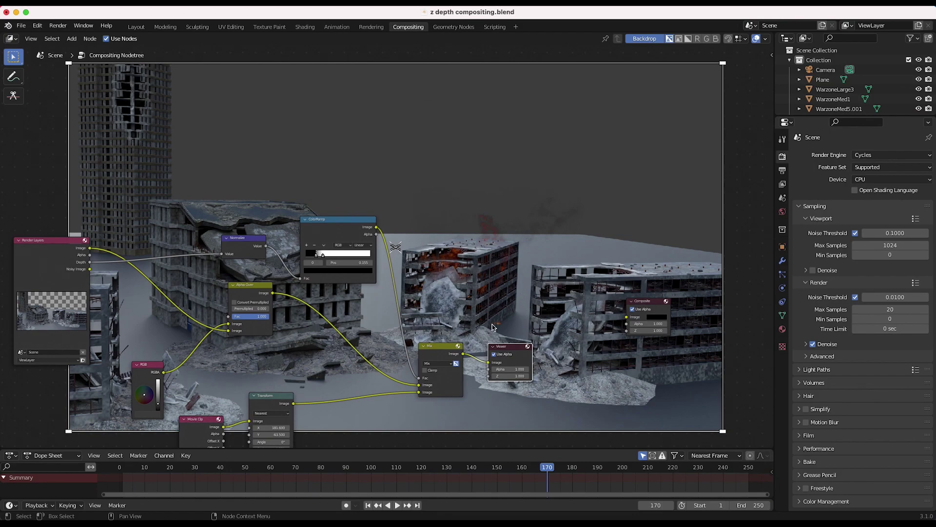
scroll(478, 303, "left", 4)
scroll(449, 253, "down", 3)
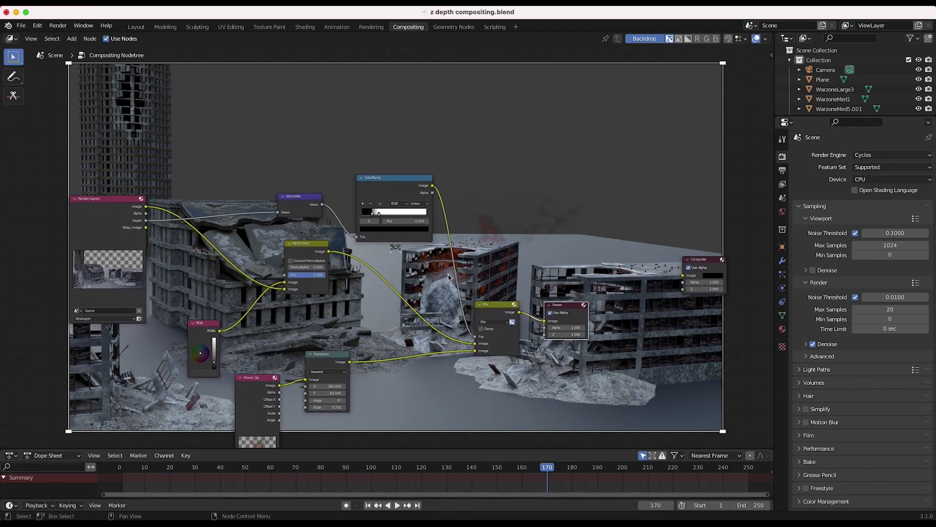
scroll(390, 228, "up", 4)
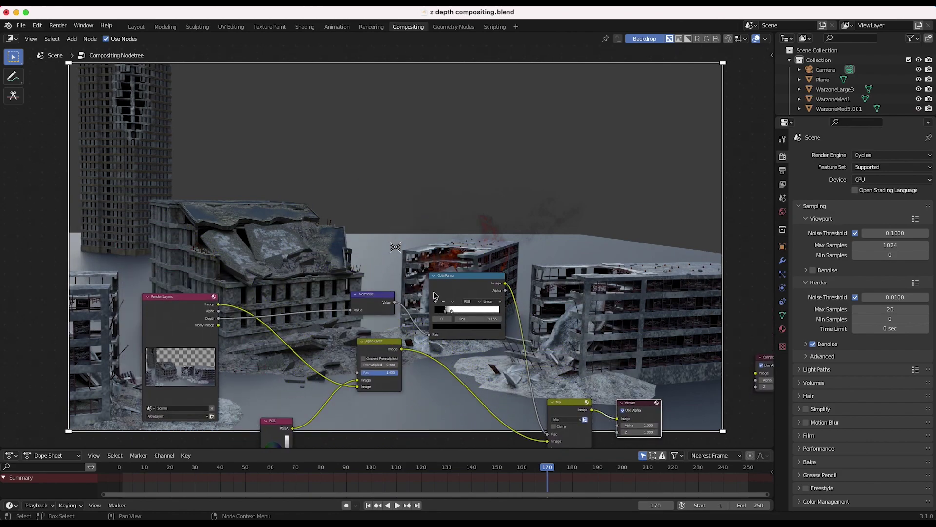
scroll(451, 309, "up", 4, "ctrl")
scroll(457, 315, "up", 2)
left_click_drag(478, 356, 472, 356)
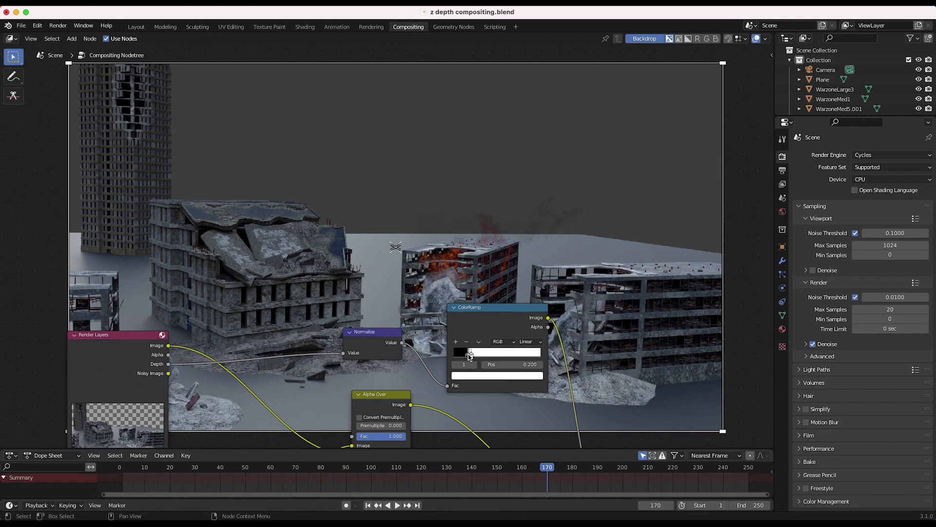
scroll(439, 302, "up", 5)
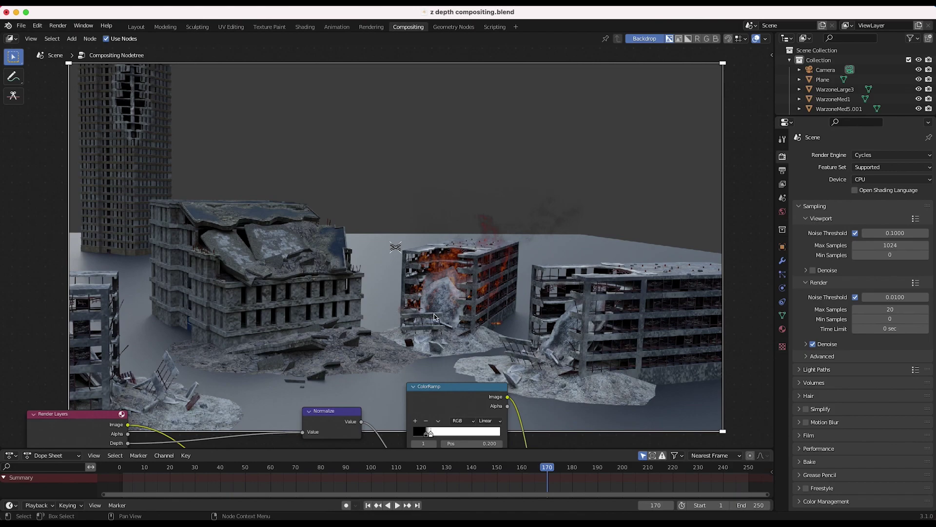
Insert a Glare node between the fire footage's Transform node and the Mix node
scroll(436, 316, "up", 5)
scroll(414, 292, "right", 2)
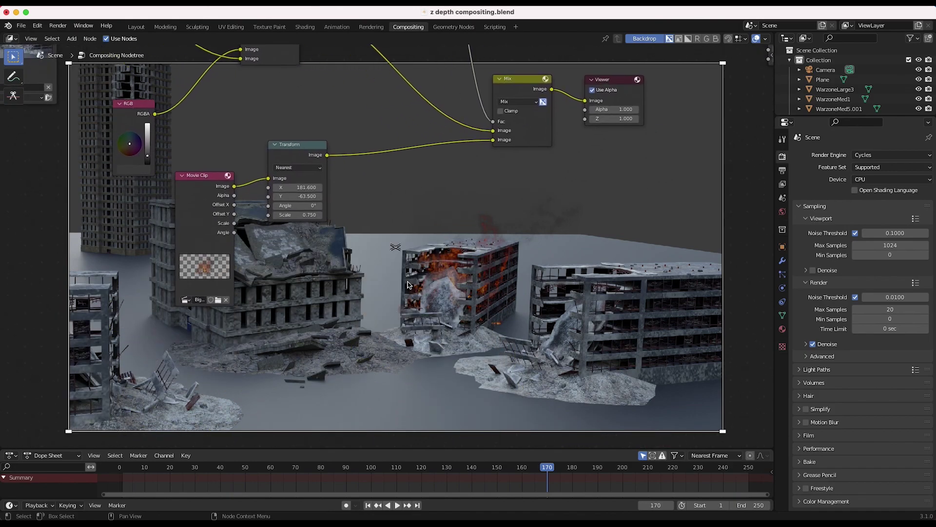
scroll(409, 284, "up", 5)
scroll(409, 285, "right", 2)
key("shift+a")
mouse_move(347, 327)
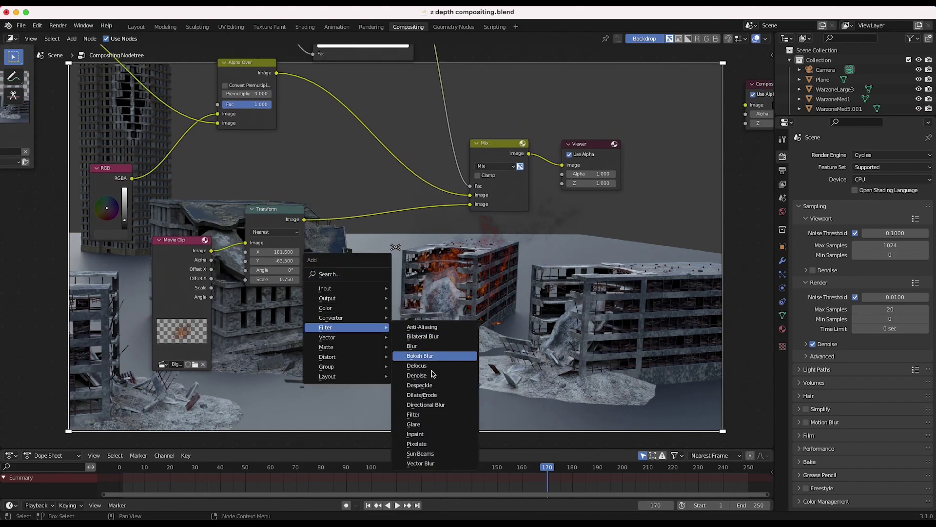
left_click(413, 423)
left_click(366, 233)
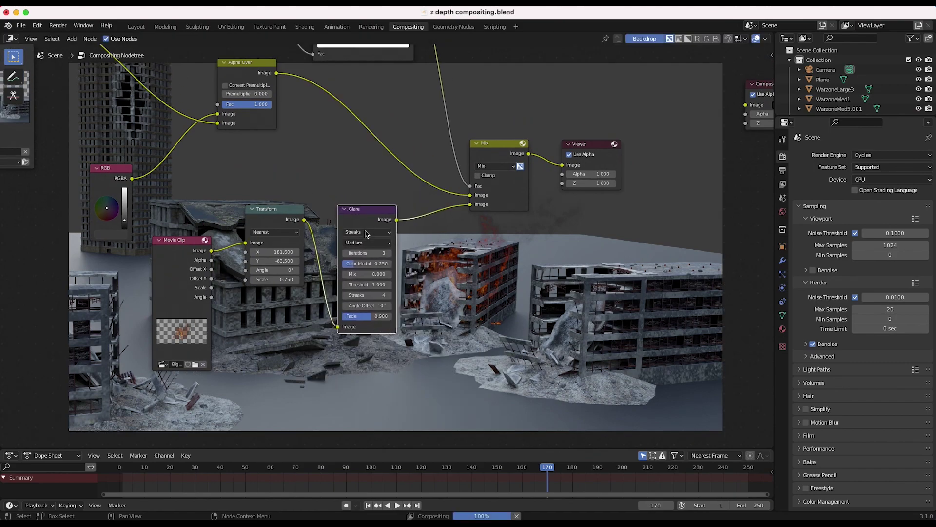
Set the Glare node to Fog Glow with High quality and a threshold of 0.1
left_click(365, 232)
left_click(357, 260)
left_click(360, 243)
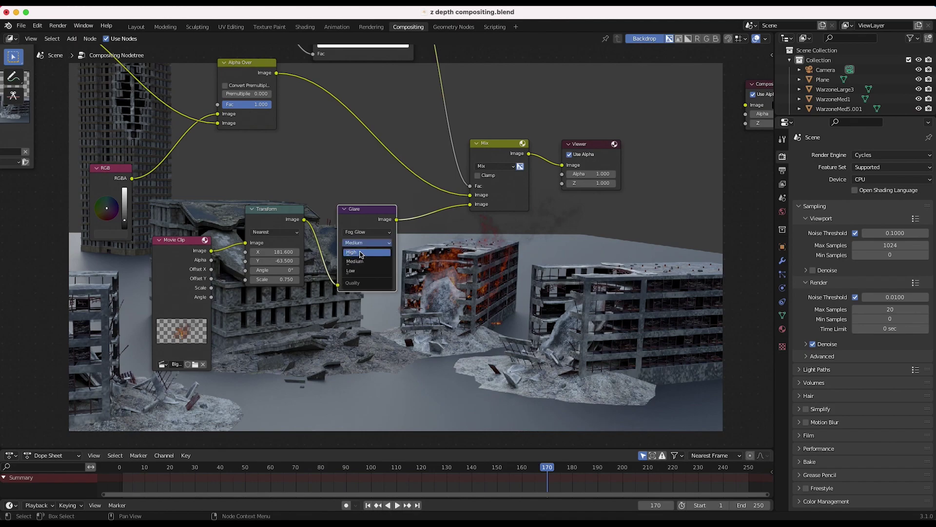
left_click(361, 253)
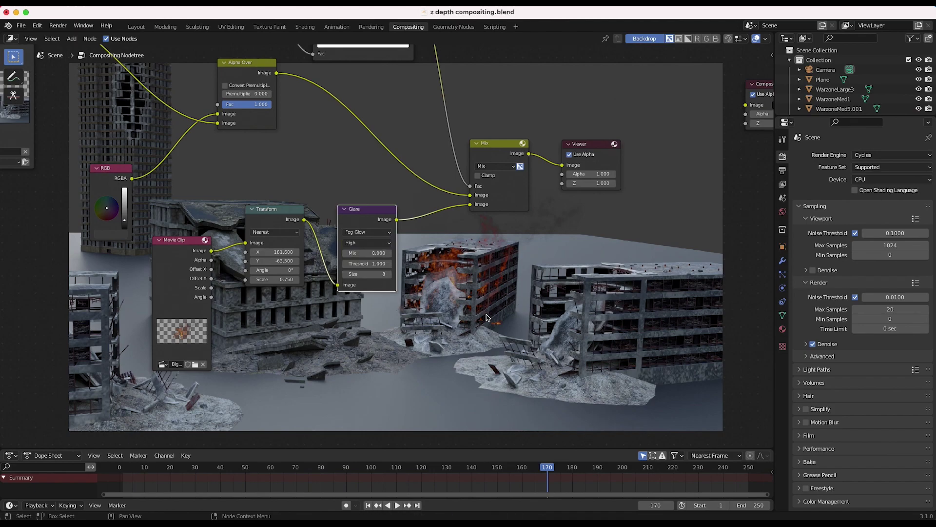
double_click(366, 263)
type("0.1")
key("Return")
Duplicate the Glare node, insert the copy before the Mix node, and set its threshold to 0.5 and size to 7
key("shift+d")
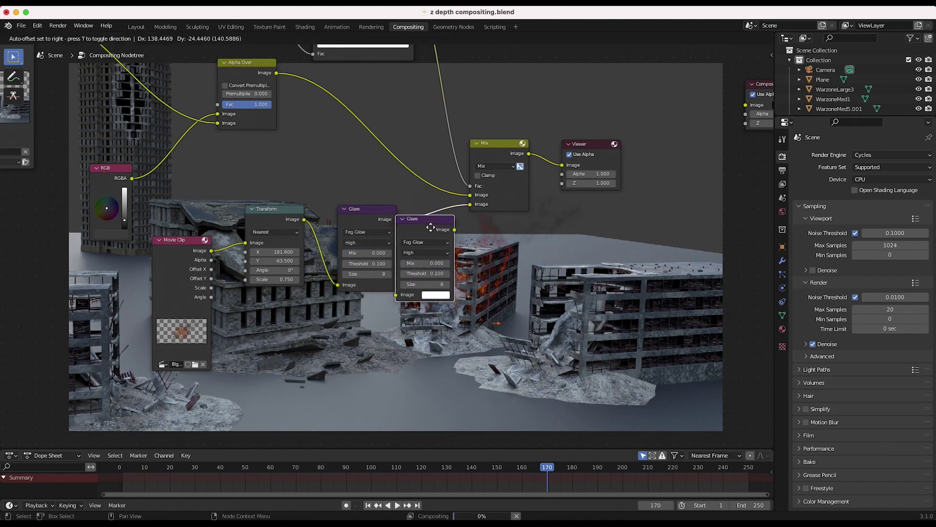
left_click(431, 224)
middle_click_drag(431, 224, 599, 194)
Insert an RGB Curves node between the Transform node and the first Glare node
key("shift+a")
mouse_move(274, 281)
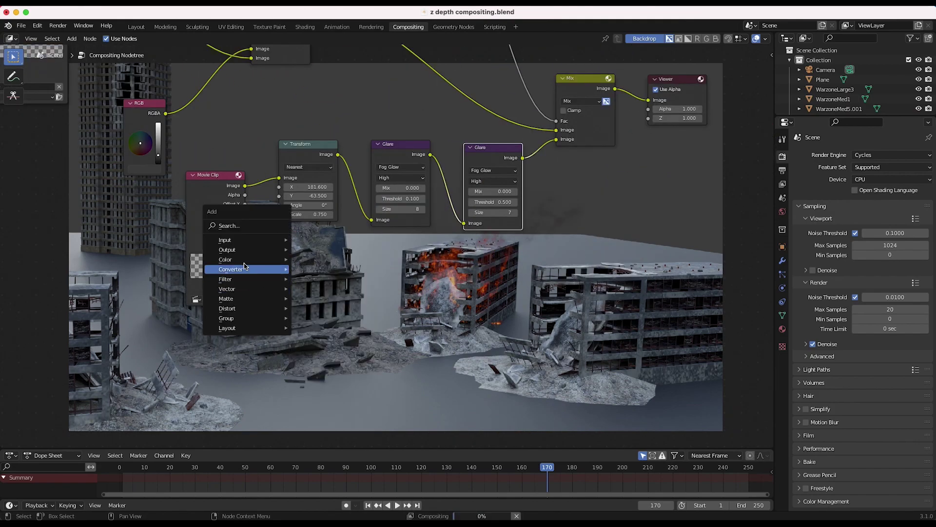
mouse_move(273, 260)
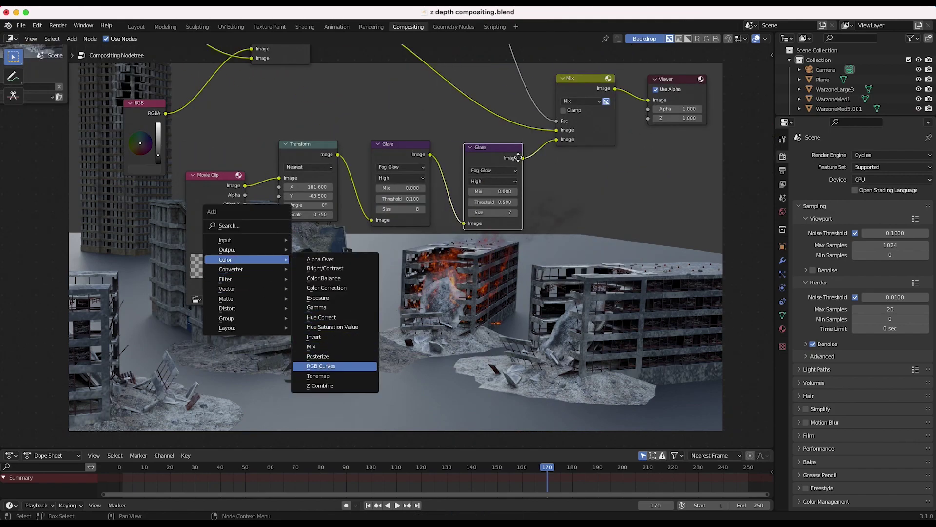
left_click(334, 366)
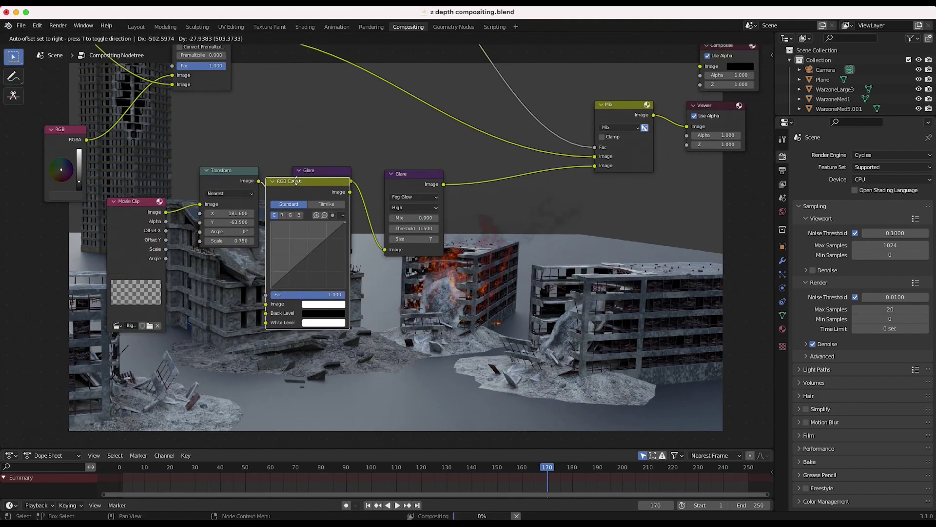
left_click(326, 190)
middle_click_drag(349, 243, 421, 404)
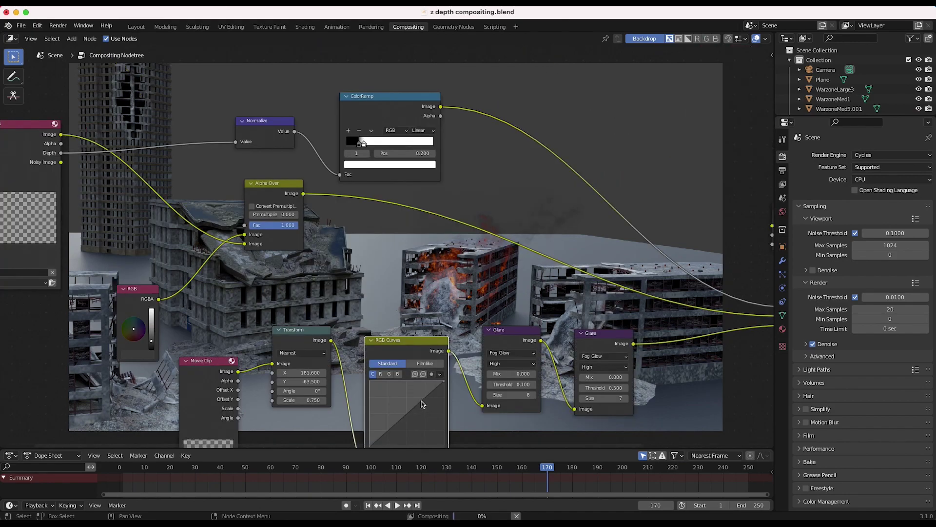
Brighten the fire with an RGB Curves point at about 0.3, 0.8, and set its Transform to X 167.9, Y -78.8, scale 0.65
left_click_drag(423, 405, 414, 395)
scroll(414, 396, "down", 2)
middle_click_drag(415, 396, 540, 261)
scroll(540, 262, "up", 7)
middle_click_drag(397, 282, 476, 171)
left_click_drag(471, 162, 471, 161)
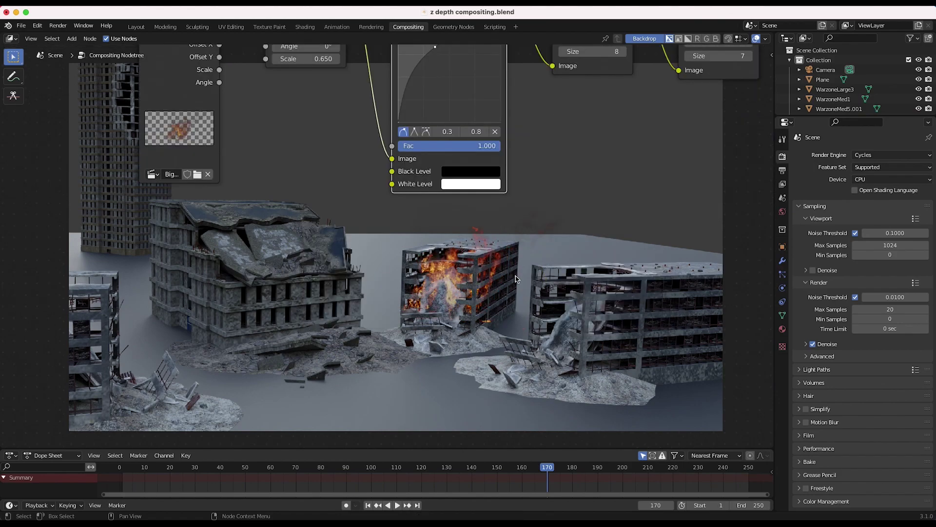
middle_click_drag(534, 221, 481, 267)
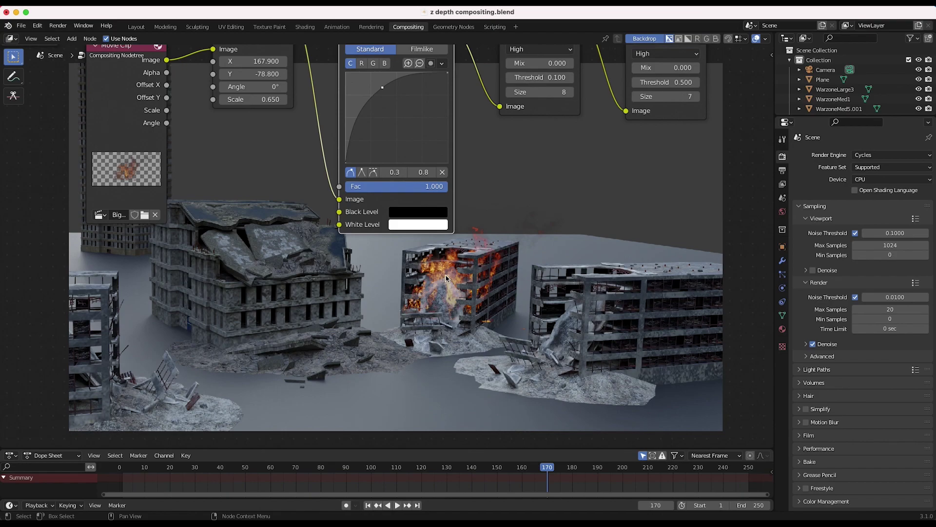
middle_click_drag(721, 225, 458, 295)
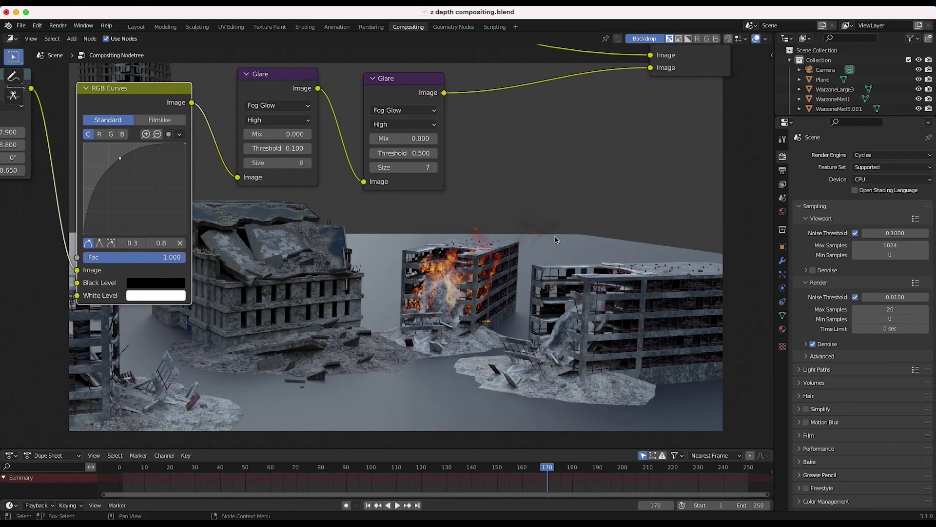
Unlink the ColorRamp from the Mix node's Fac input to view the fire without the depth mask
scroll(564, 226, "down", 5)
scroll(565, 226, "right", 3)
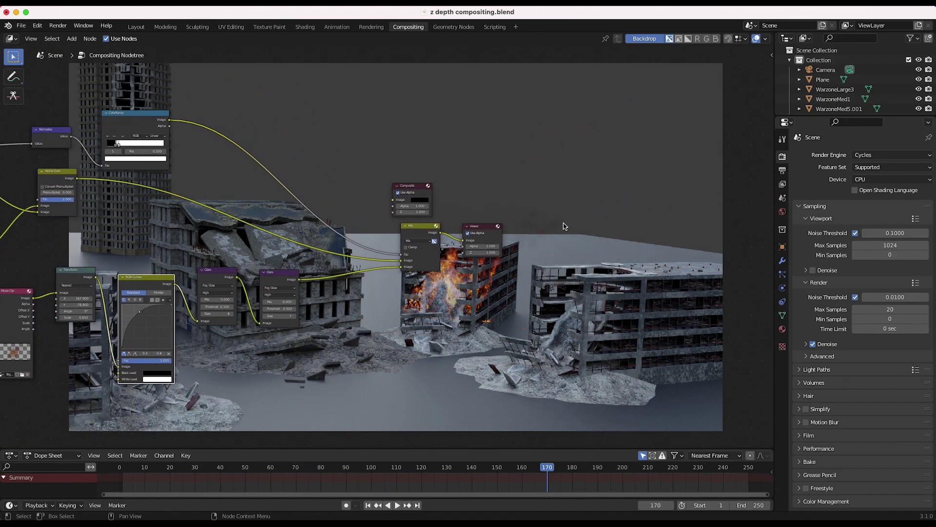
scroll(488, 235, "left", 4)
left_click_drag(455, 246, 370, 175)
scroll(592, 147, "up", 10)
scroll(592, 147, "right", 5)
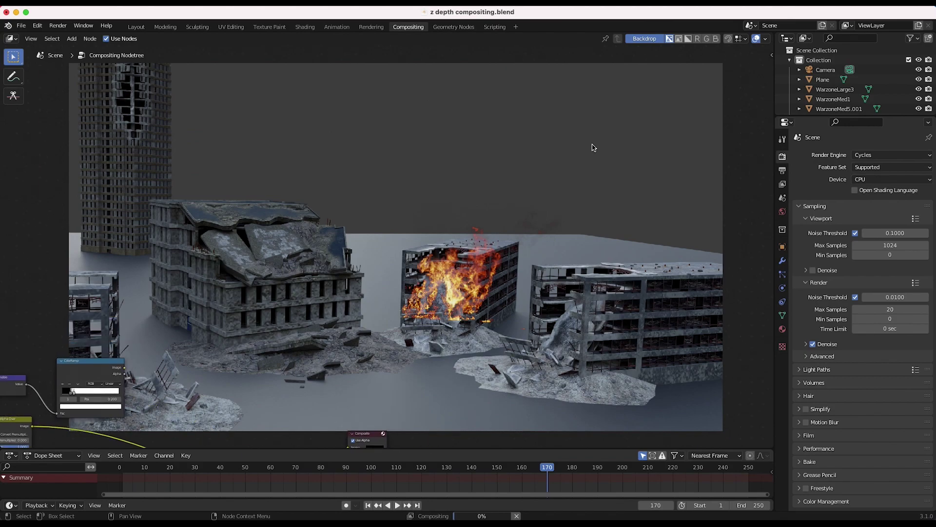
Relink the ColorRamp's Image output to the Mix node's Fac input to mask the fire by depth again
scroll(237, 231, "down", 8)
scroll(236, 231, "left", 6)
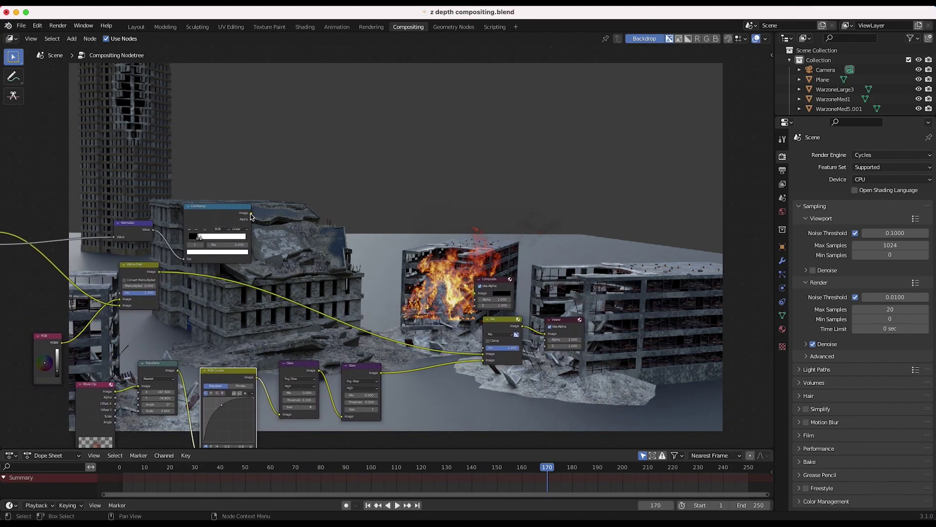
left_click_drag(251, 216, 484, 354)
scroll(577, 220, "up", 5)
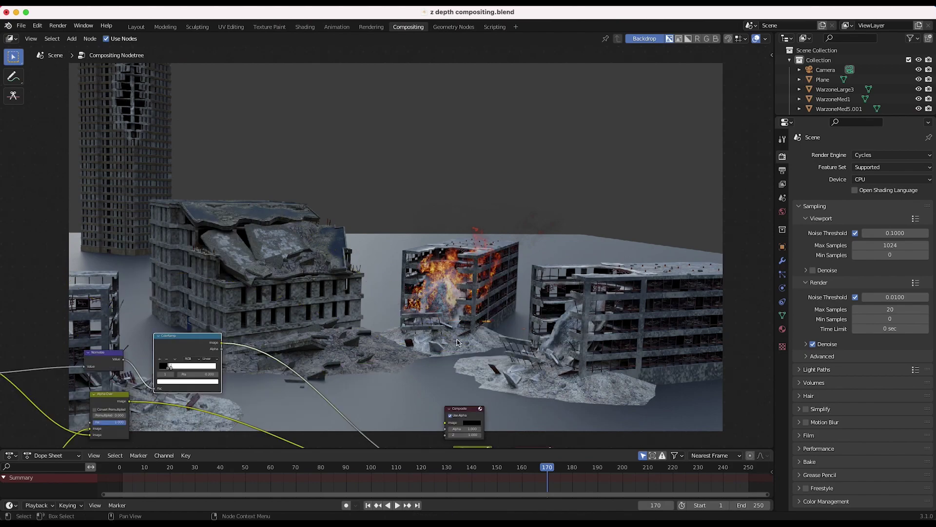
Move the Composite node clear of the Mix and Viewer nodes, out beyond the end of the node chain
scroll(576, 309, "down", 3)
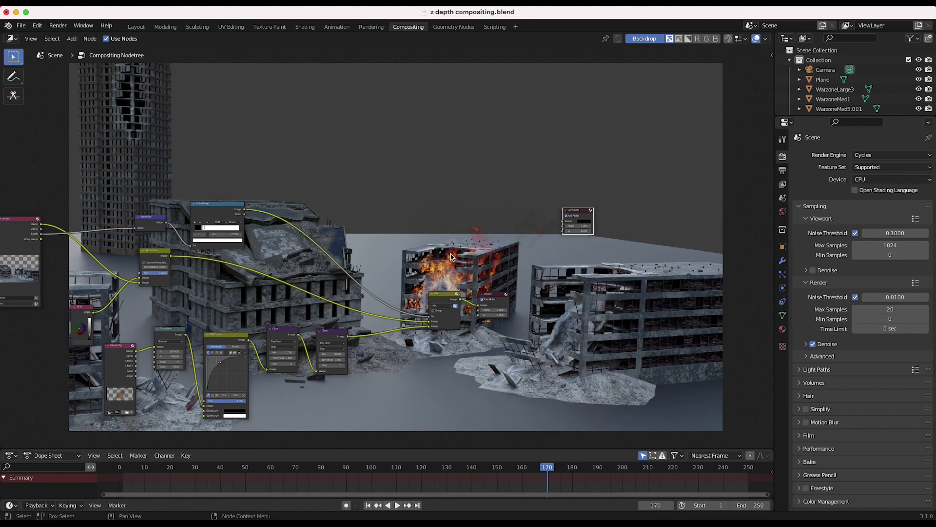
scroll(541, 224, "up", 3)
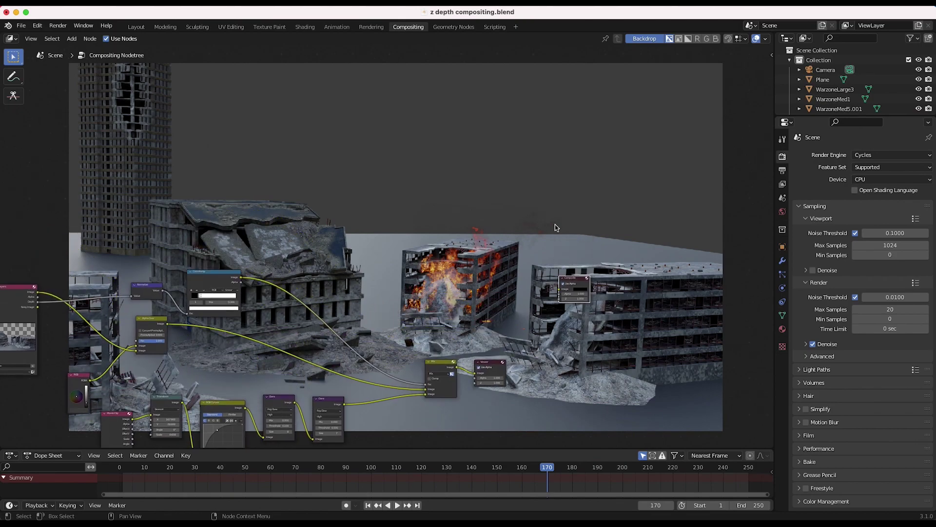
scroll(451, 293, "down", 2)
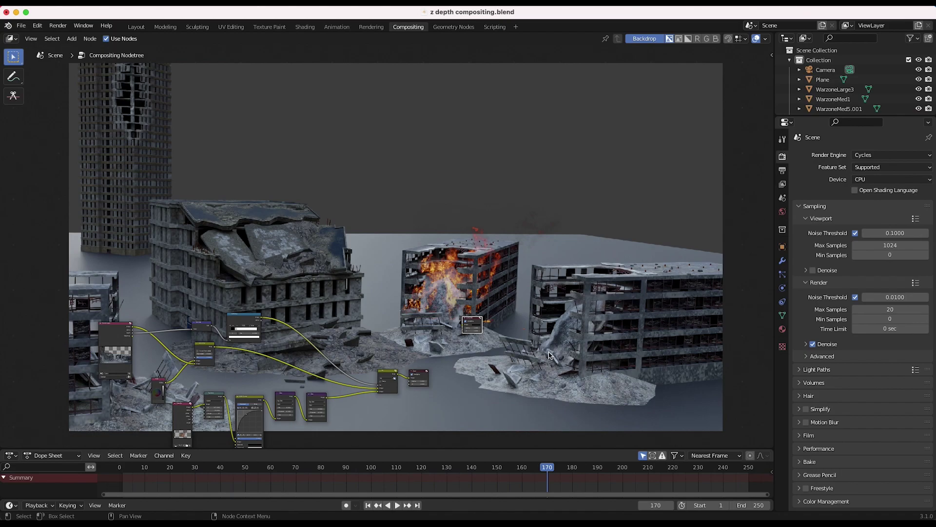
key("Home")
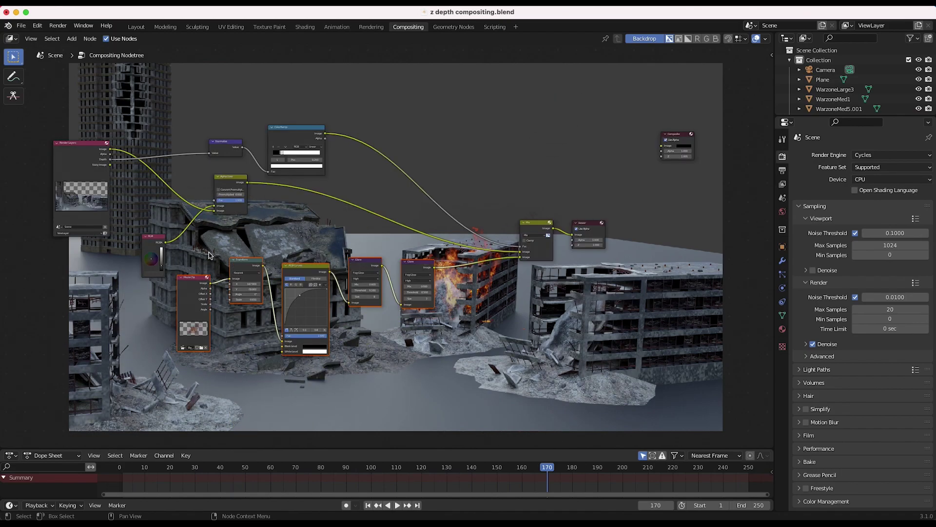
Duplicate the fire's Movie Clip, Transform, RGB Curves and two Glare nodes and place the copies below the original chain
left_click(187, 281)
left_click_drag(343, 249, 192, 316)
key("shift+d")
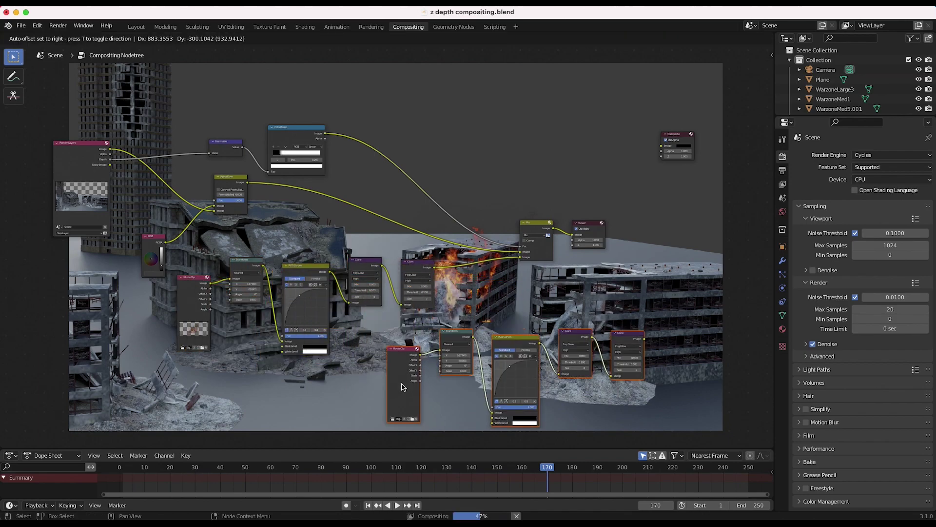
left_click(401, 387)
Insert a duplicate Mix node before the Viewer, link the copied chain's last Glare into its second Image input, and shift Mix and Viewer outward
middle_click_drag(600, 231, 439, 230)
left_click(374, 222)
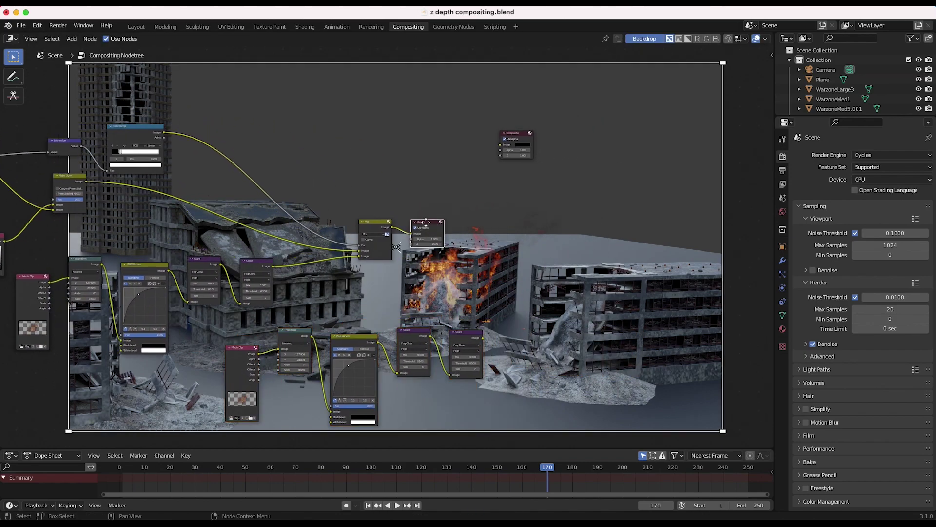
key("shift+d")
left_click(503, 227)
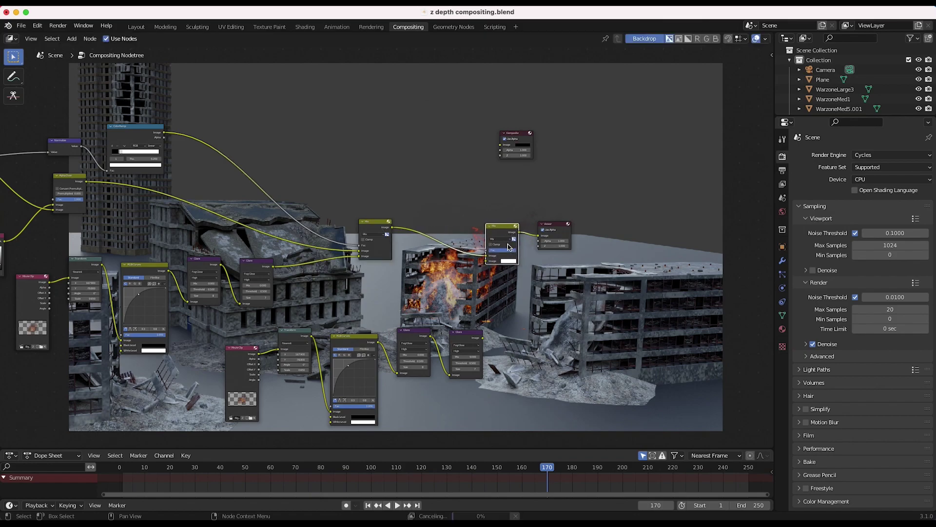
left_click_drag(482, 337, 487, 262)
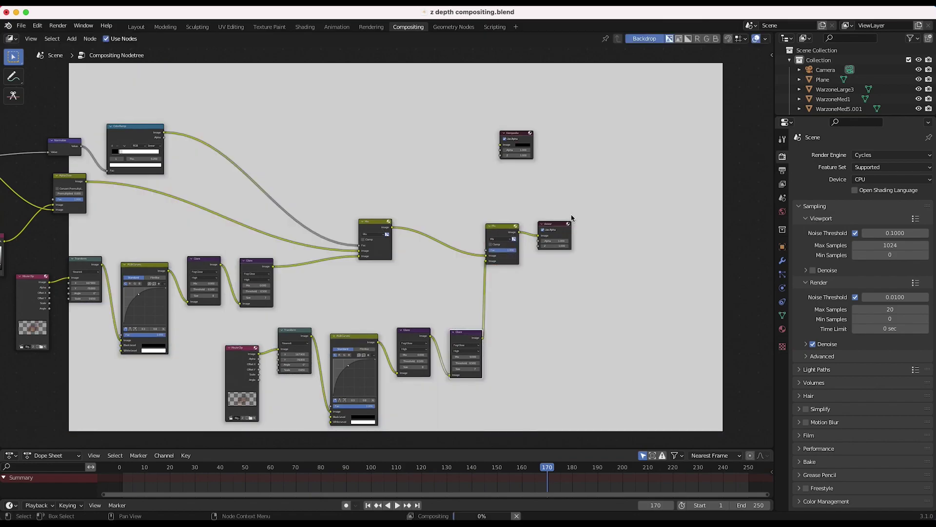
left_click_drag(580, 211, 419, 315)
key("g")
left_click(504, 328)
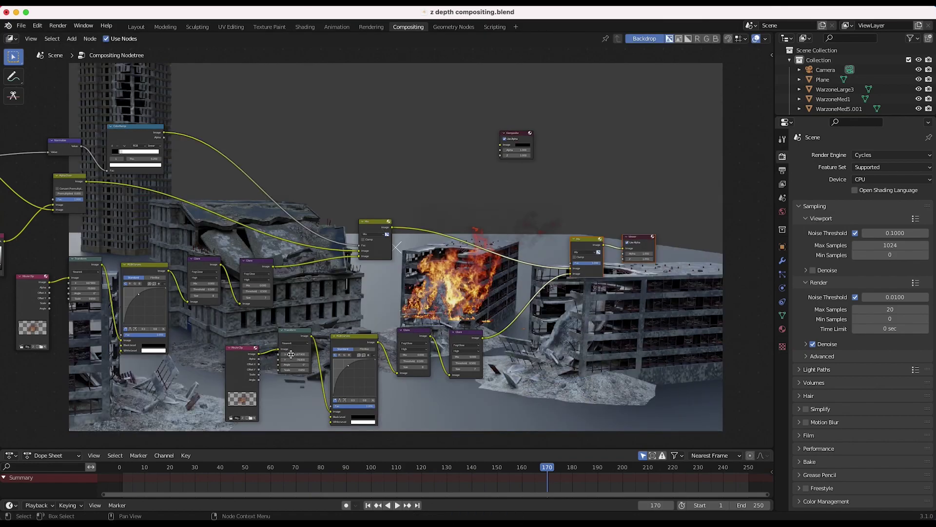
Set the copied Transform node's X to 583.1 to place the second fire on the nearer building
left_click_drag(291, 354, 354, 354)
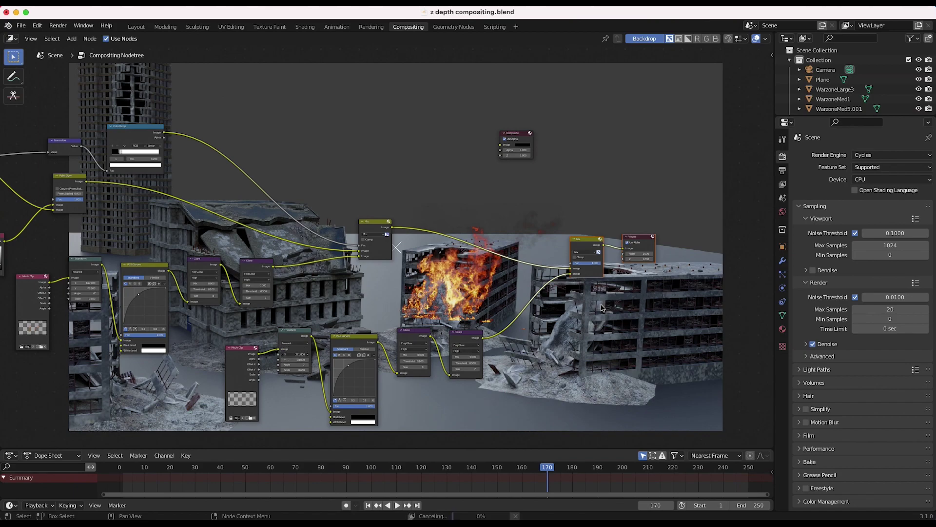
scroll(602, 308, "down", 5)
scroll(602, 308, "right", 3)
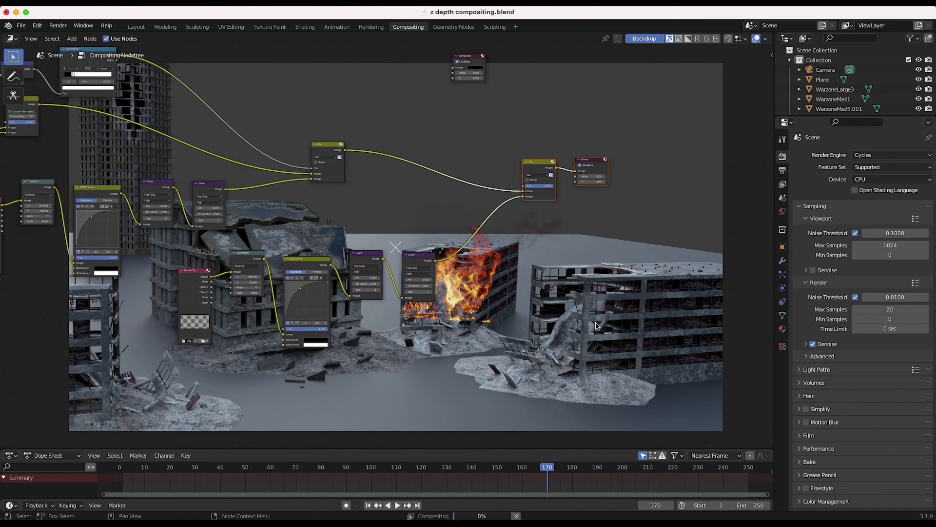
key("v")
scroll(424, 291, "left", 10)
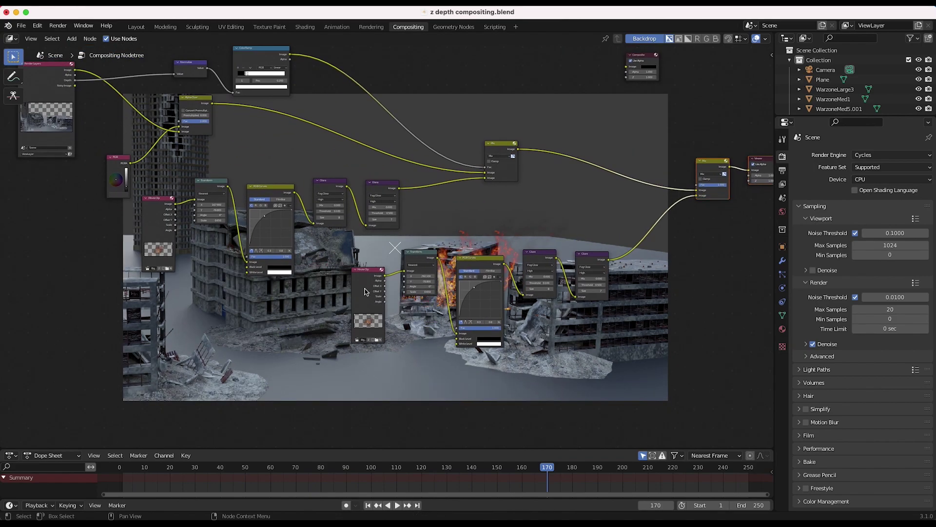
scroll(423, 291, "up", 5)
left_click_drag(429, 291, 466, 291)
middle_click_drag(437, 276, 376, 346)
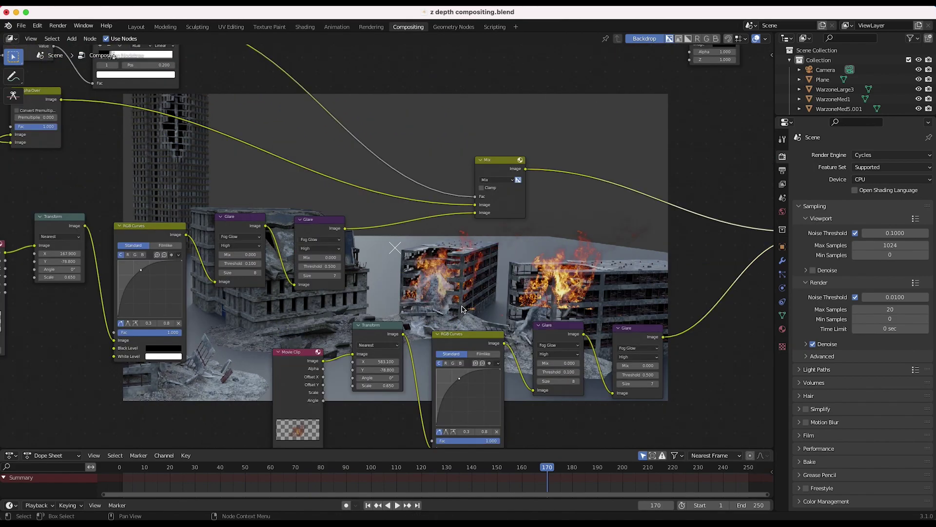
Set the second fire's Transform scale to 1.0 and its Y to -118.4
middle_click_drag(462, 308, 472, 233)
double_click(396, 312)
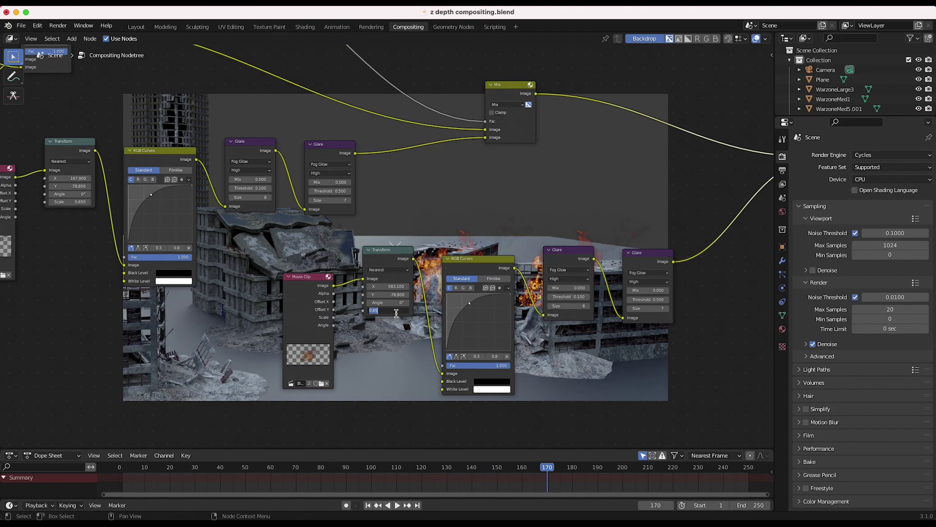
type(".8")
key("BackSpace")
key("BackSpace")
type("1")
key("Return")
scroll(498, 258, "right", 5)
scroll(595, 200, "down", 4)
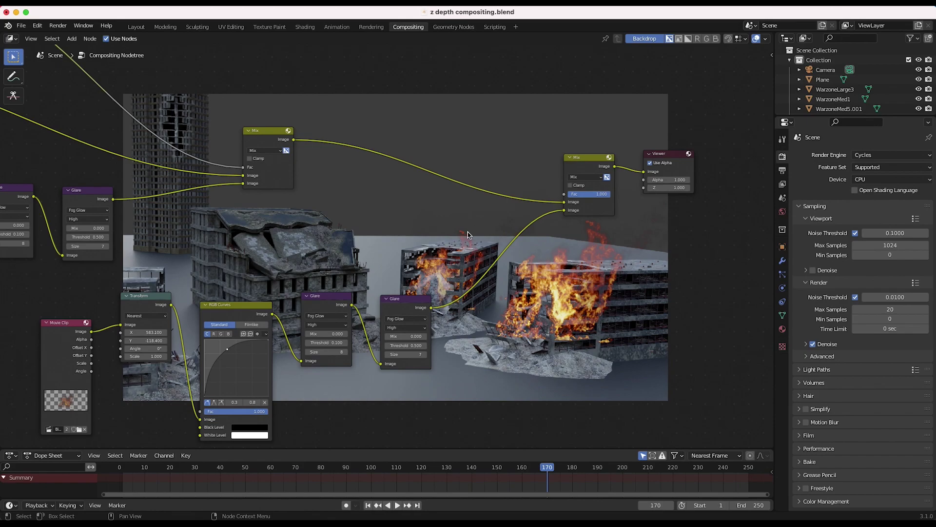
scroll(536, 241, "down", 4)
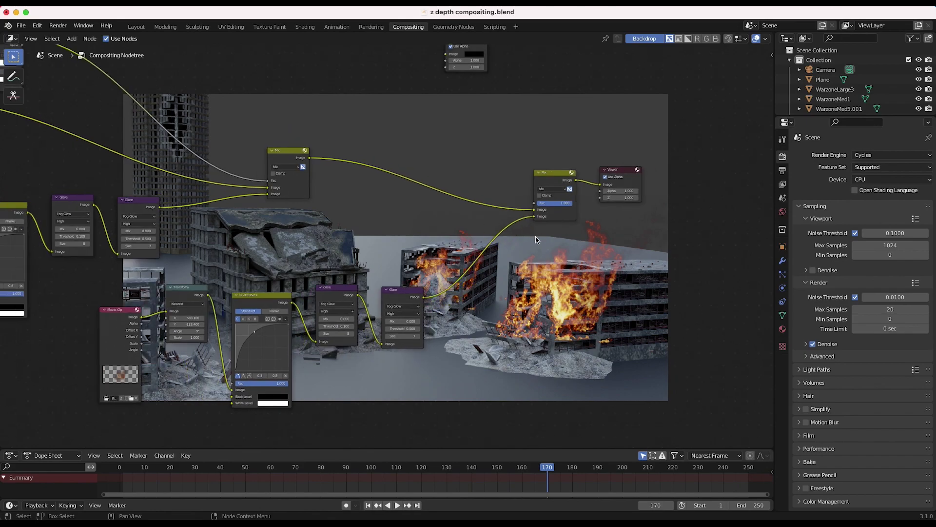
Add a second ColorRamp node above the two Mix nodes and link the Normalize node's Value output to its Fac input
scroll(430, 282, "left", 5)
scroll(430, 281, "left", 4)
scroll(205, 169, "down", 4)
scroll(205, 168, "up", 5)
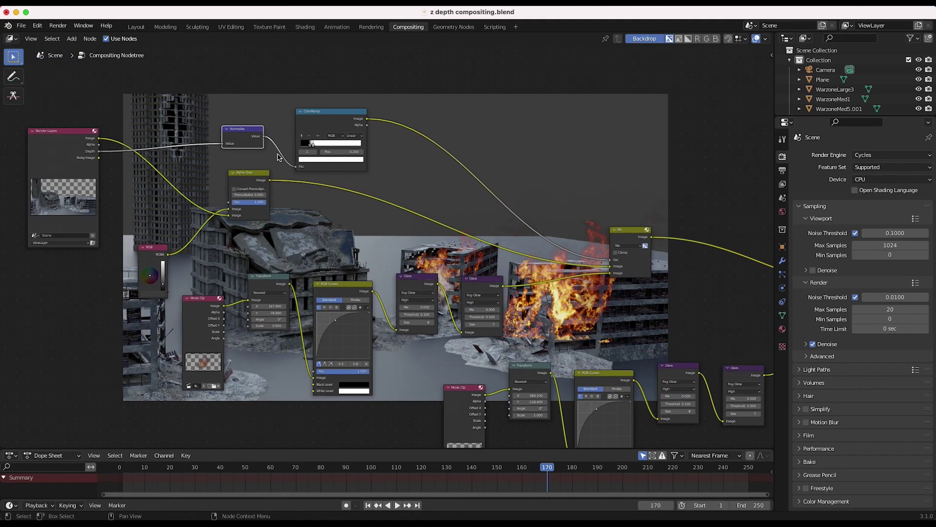
scroll(279, 156, "up", 1)
left_click(232, 133)
scroll(235, 147, "down", 2)
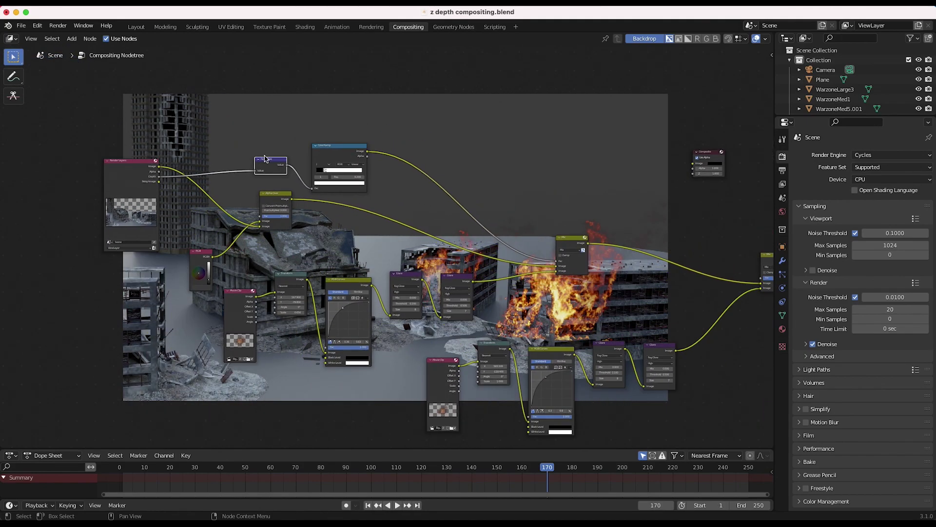
left_click(344, 157)
key("shift+a")
mouse_move(424, 171)
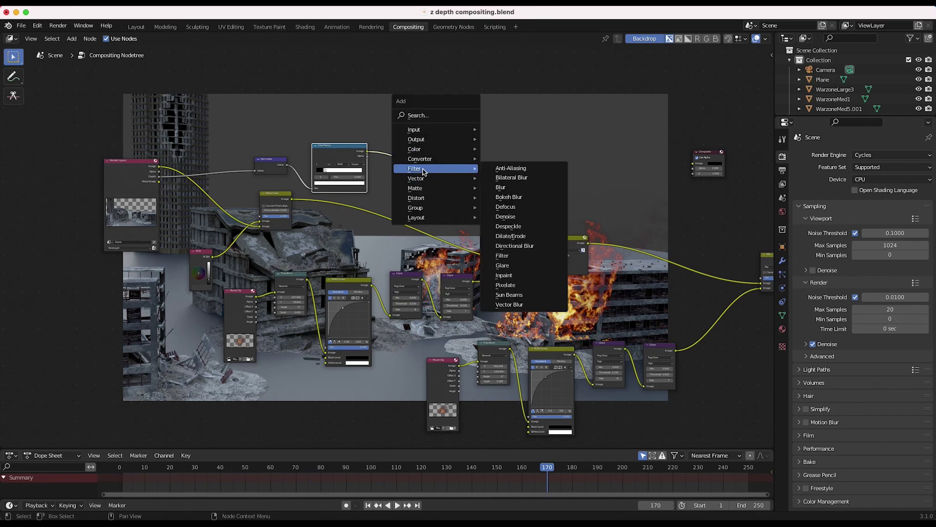
left_click(501, 187)
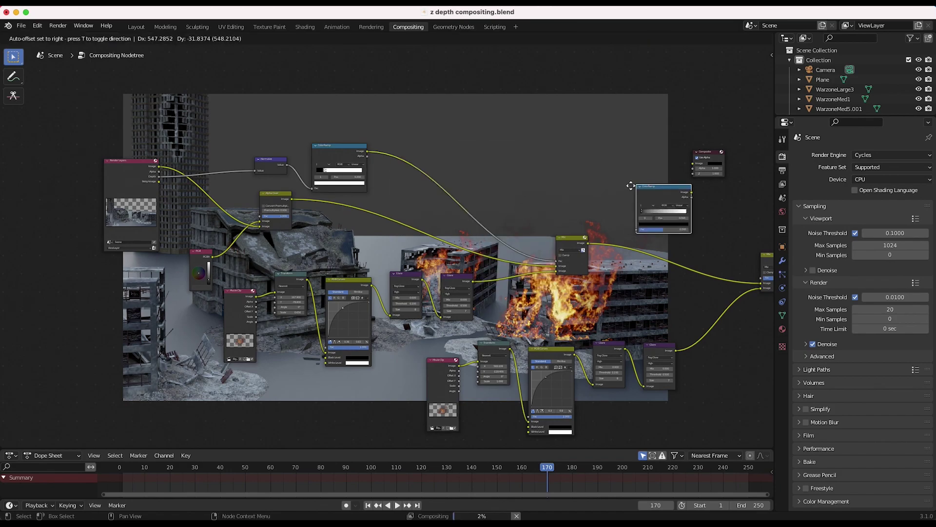
left_click(614, 186)
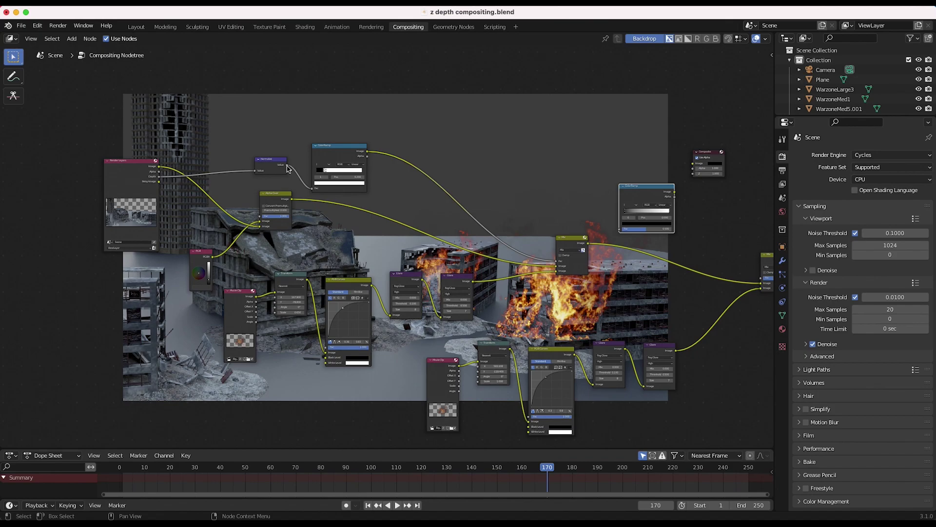
left_click_drag(287, 166, 622, 228)
Move the Composite node out beyond the new ColorRamp and add a Viewer node fed by that ColorRamp's Image output
scroll(525, 148, "right", 8)
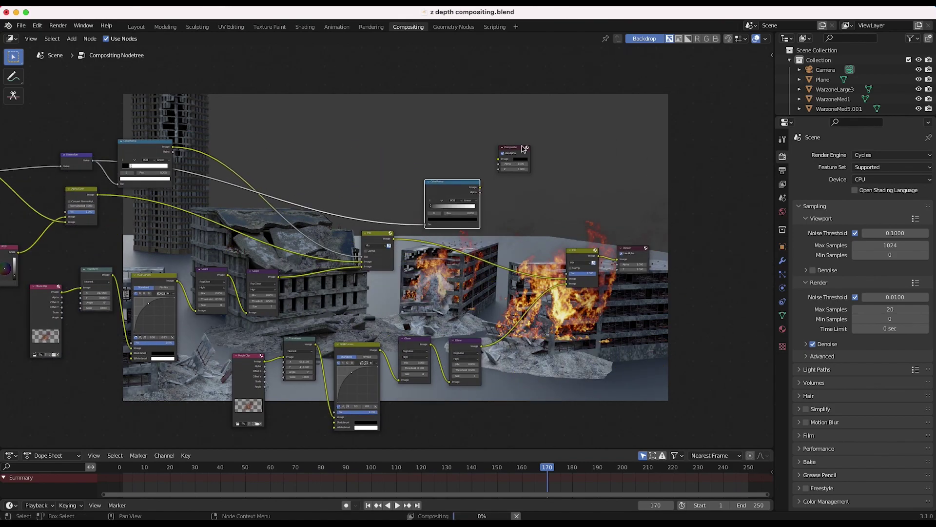
left_click_drag(524, 149, 666, 205)
key("shift+a")
mouse_move(463, 174)
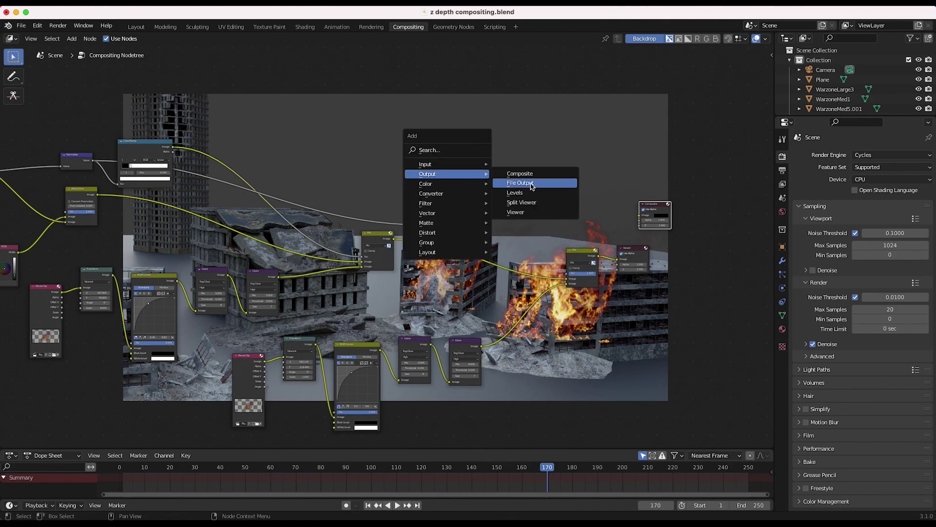
left_click(529, 214)
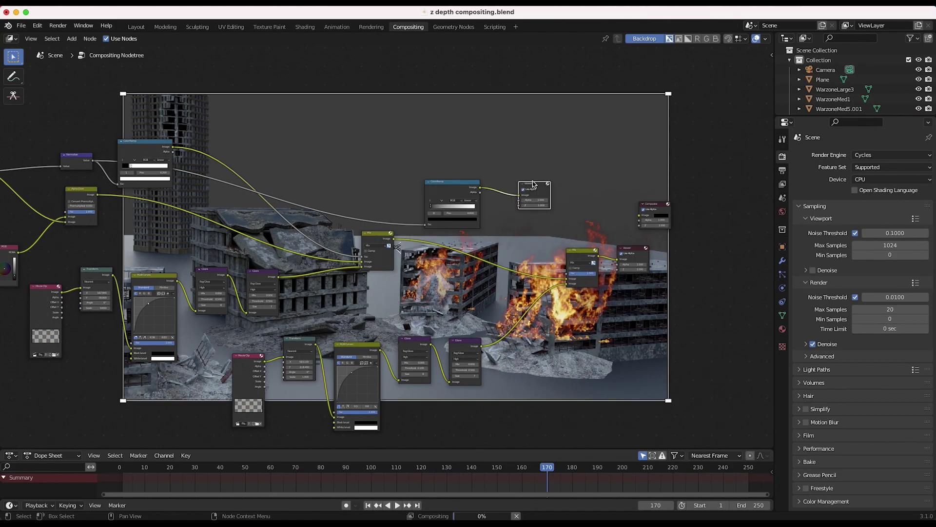
Adjust the new ColorRamp's stops near the low end so the nearer building turns dark against a light background
mouse_move(430, 210)
left_mouse_down()
mouse_move(476, 207)
mouse_move(441, 210)
left_mouse_up()
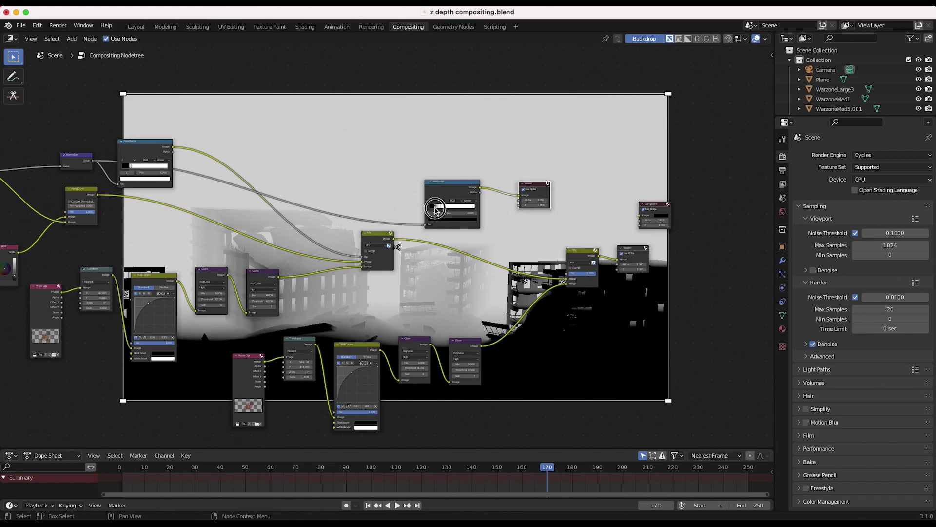
left_click(435, 211)
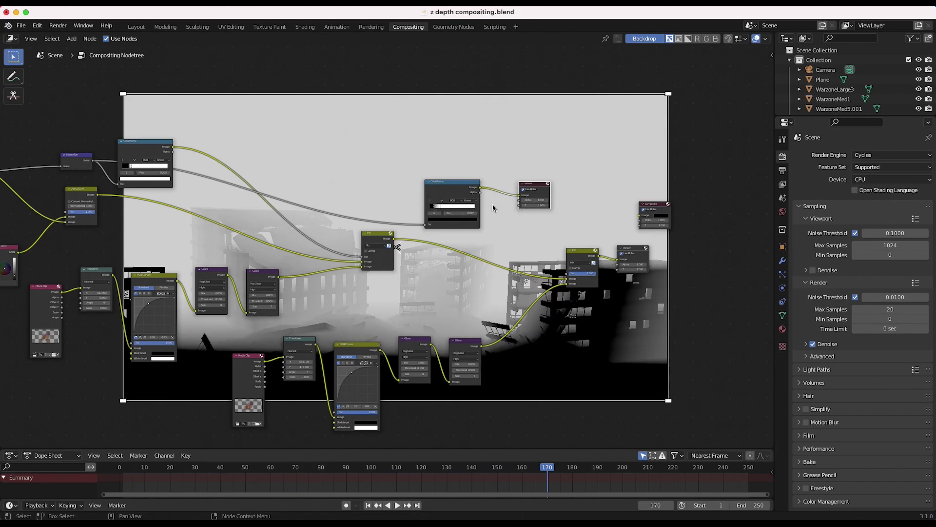
Delete the extra Viewer node and link the new ColorRamp's Image output to the second Mix node's Fac input
key("x")
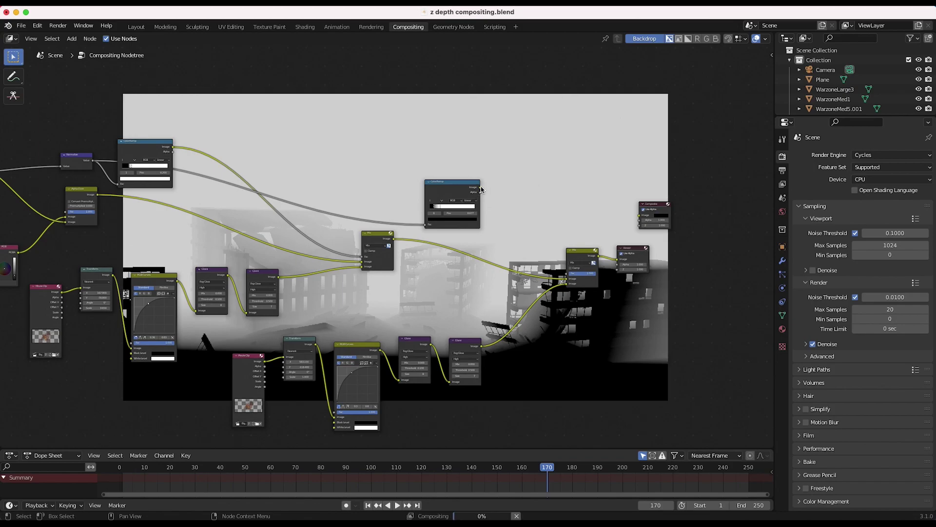
left_click_drag(481, 189, 567, 277)
scroll(490, 331, "up", 3)
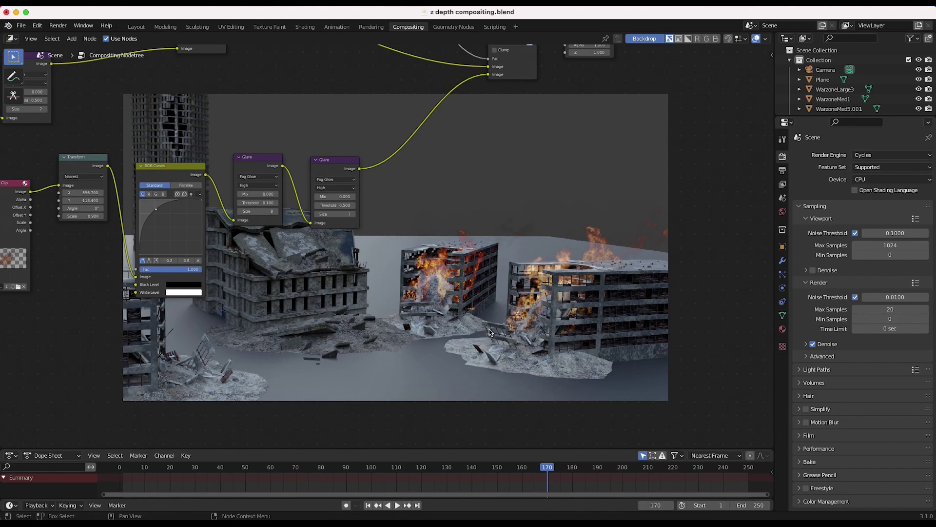